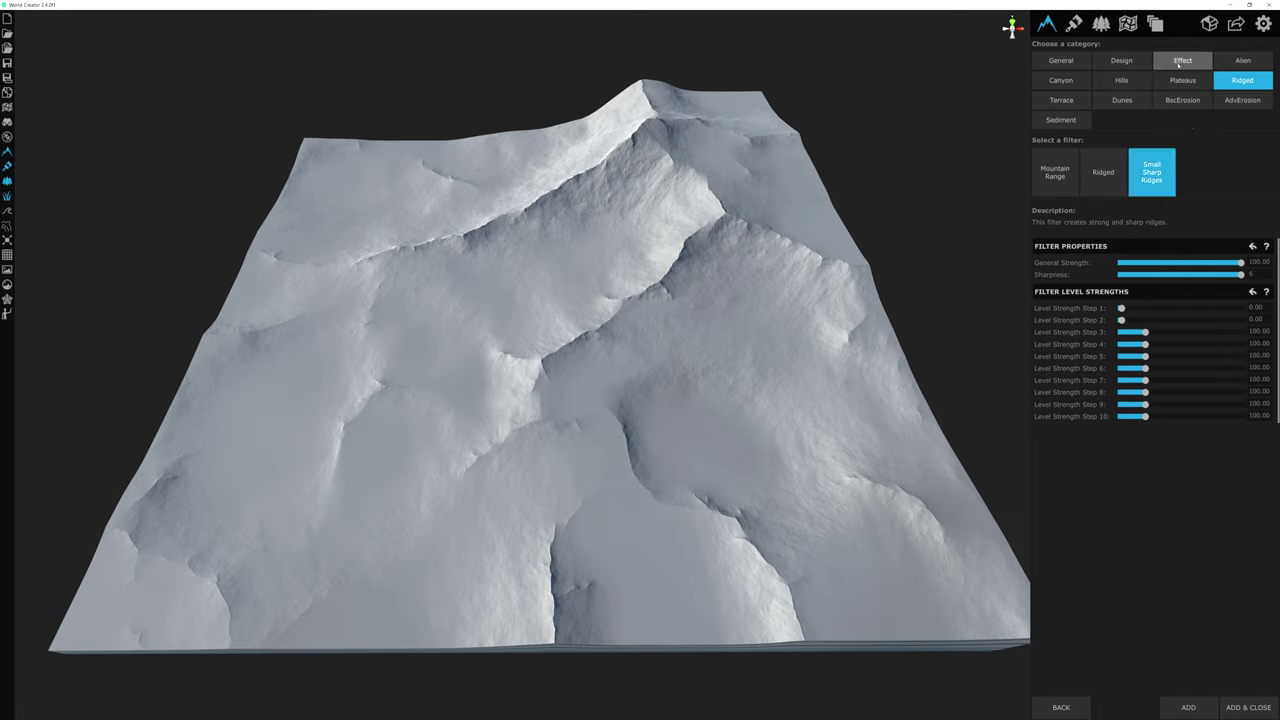
Step: Pick the Directional Balloon filter from the Effect filter category
{"action": "left_click", "coordinate": [1184, 61]}
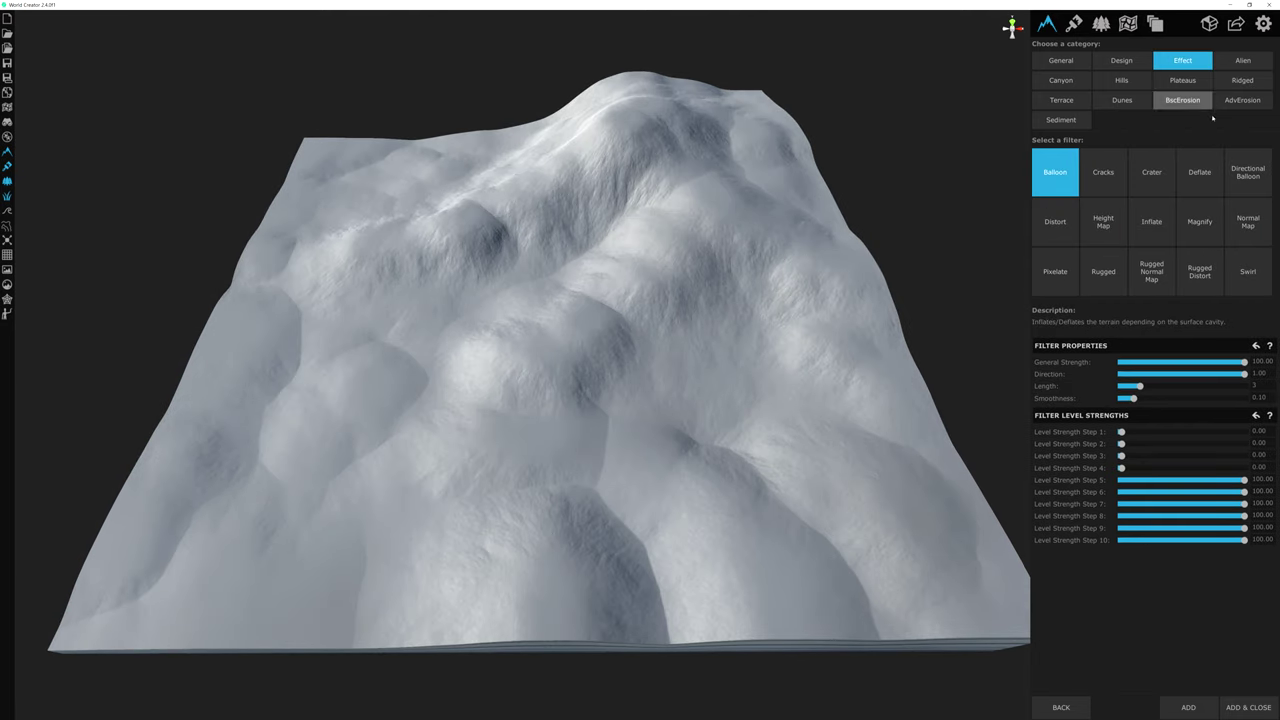
{"action": "left_click", "coordinate": [1248, 171]}
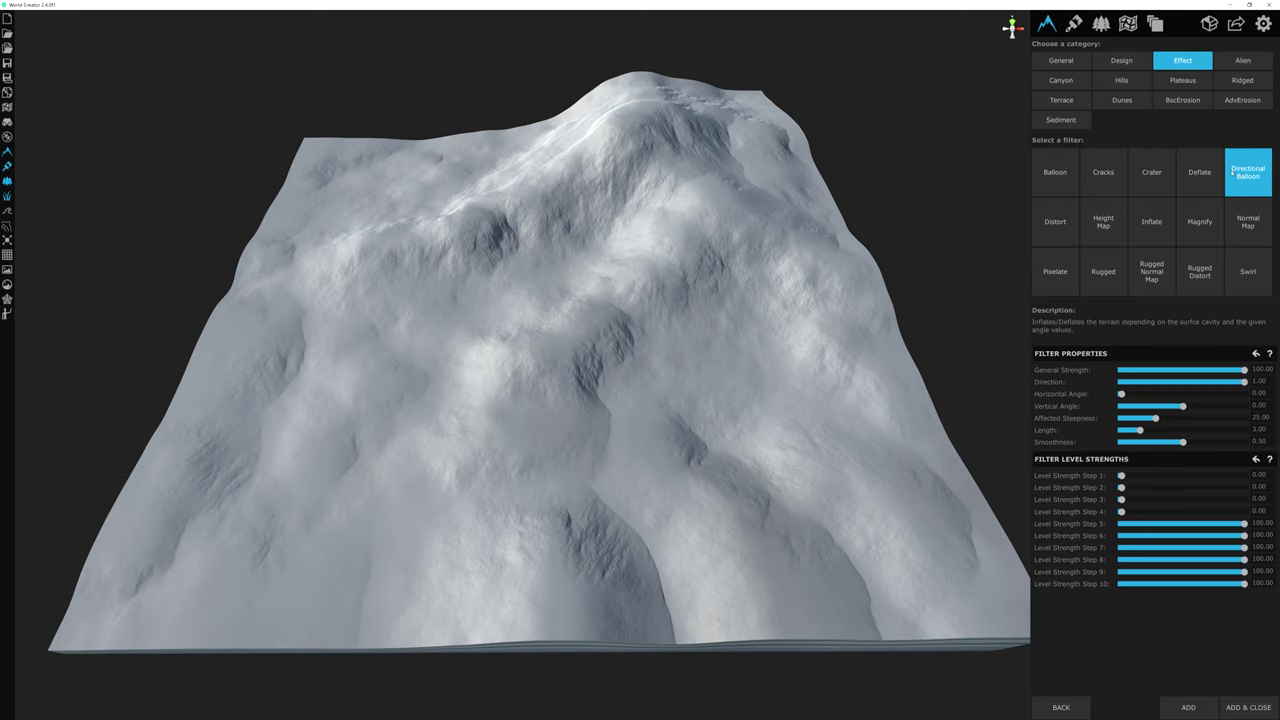
{"action": "left_click", "coordinate": [1055, 172]}
{"action": "left_click", "coordinate": [1152, 172]}
{"action": "left_click", "coordinate": [1243, 177]}
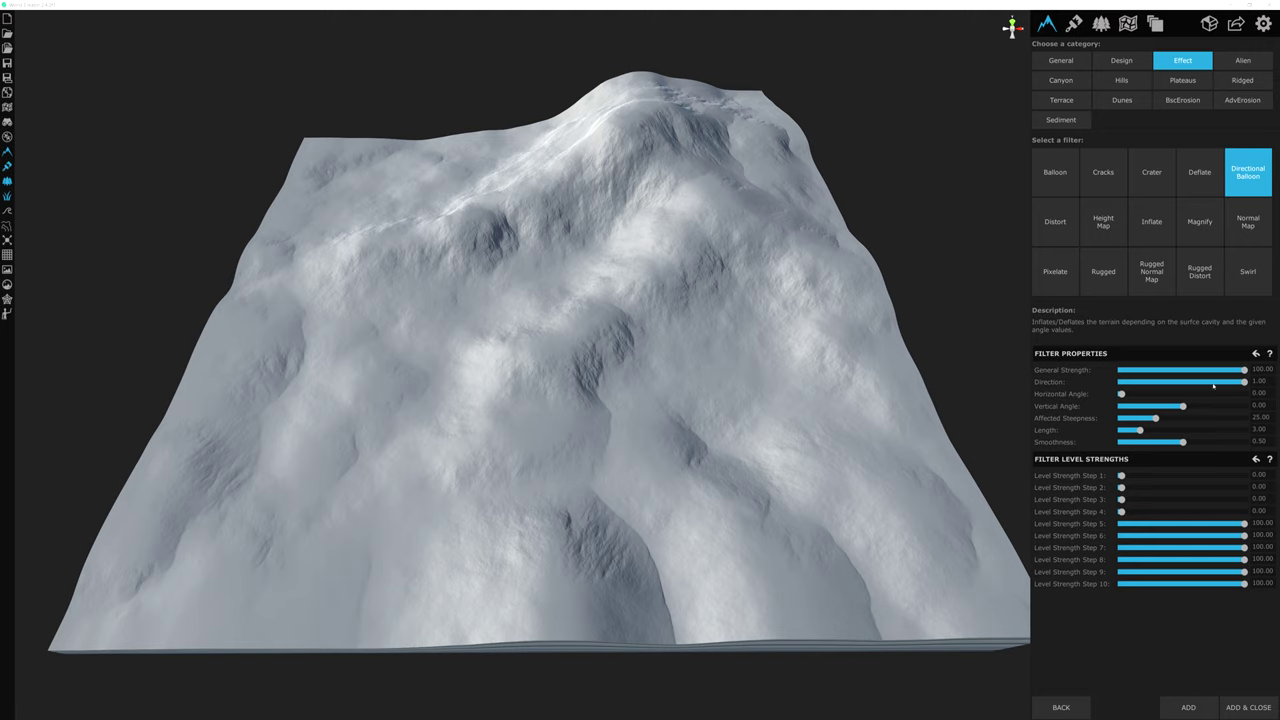
Step: Keep General Strength at 100 and reverse Direction to about -0.86
{"action": "left_click_drag", "start_coordinate": [1244, 370], "coordinate": [1105, 373]}
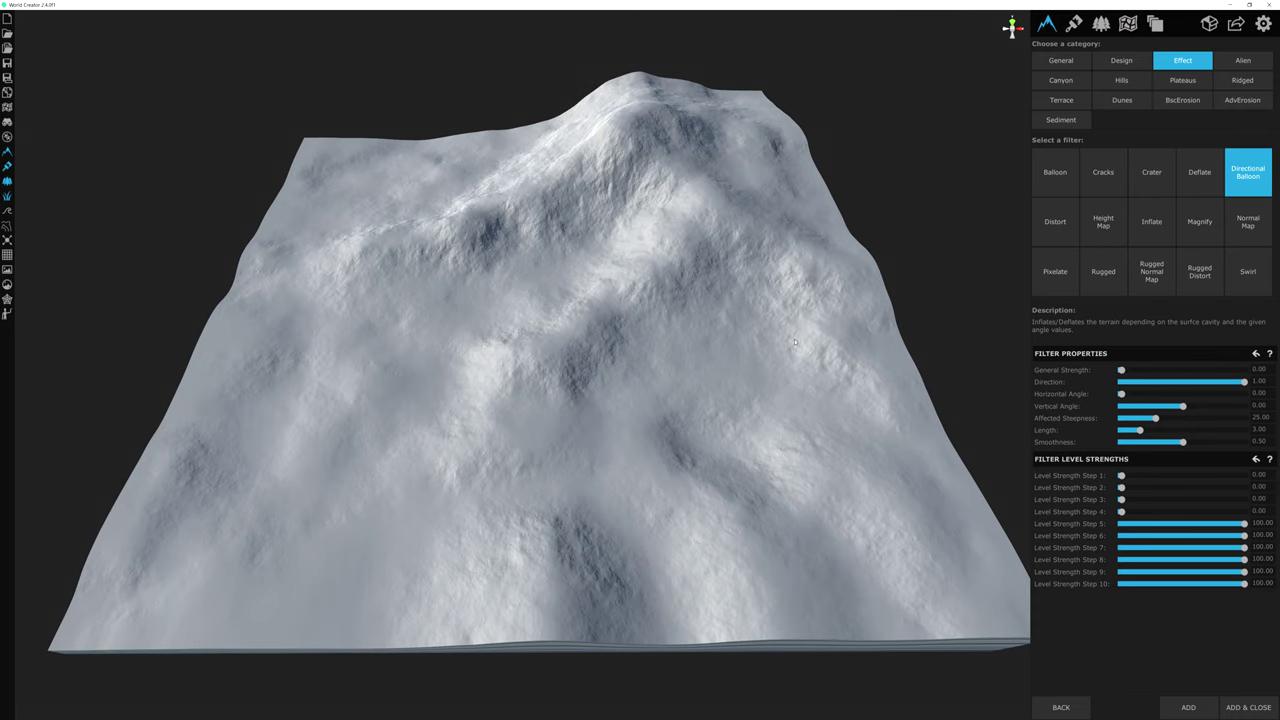
{"action": "left_click_drag", "start_coordinate": [1121, 371], "coordinate": [1244, 371]}
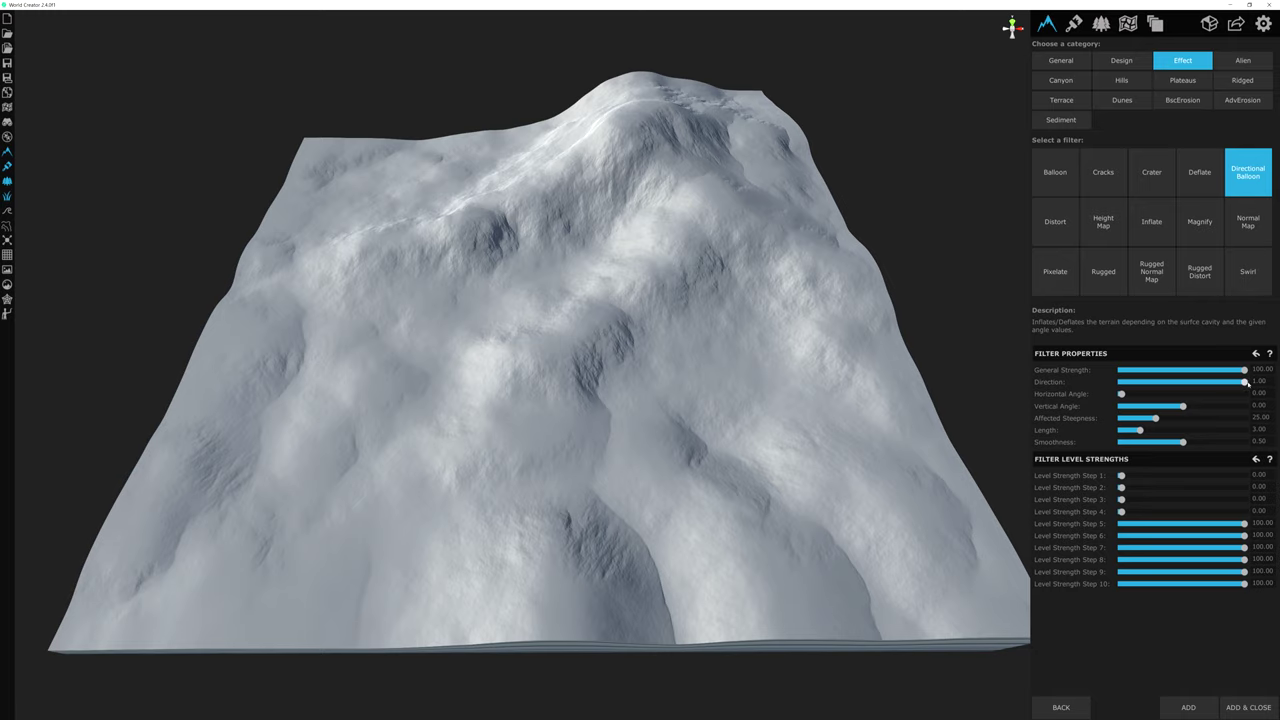
{"action": "left_click_drag", "start_coordinate": [1245, 382], "coordinate": [1084, 382]}
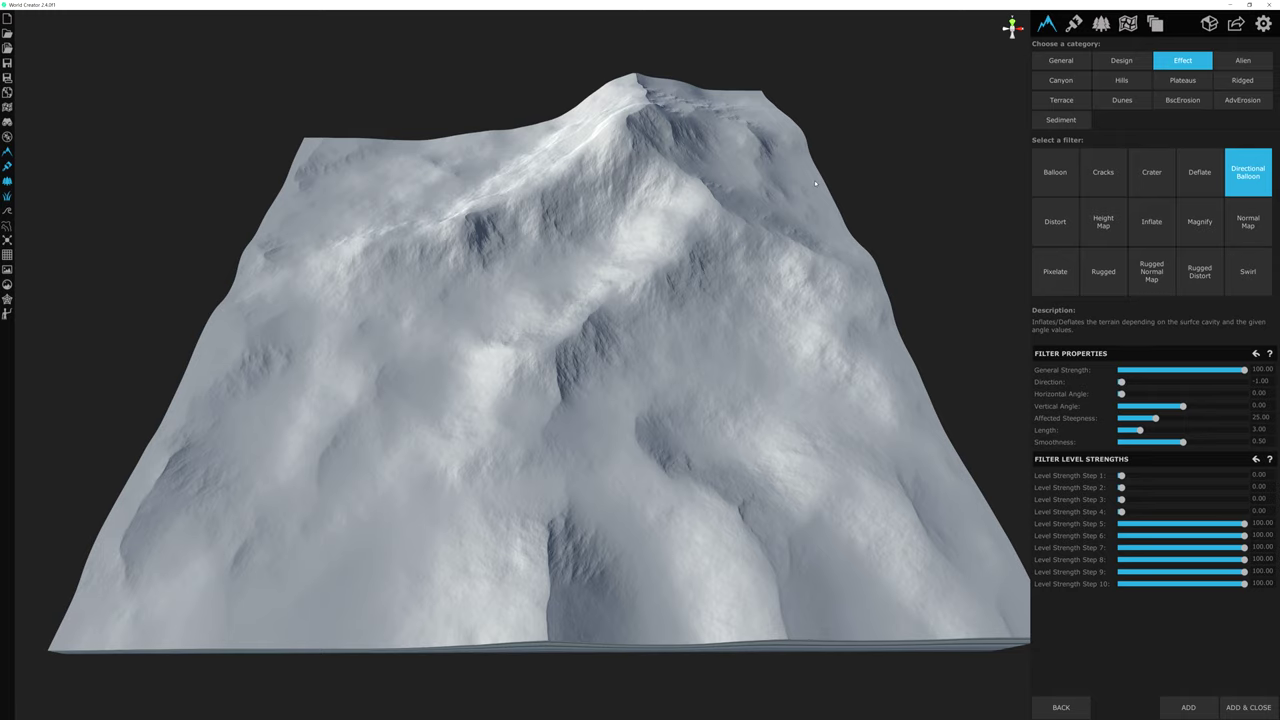
{"action": "scroll", "coordinate": [900, 318], "scroll_direction": "up", "scroll_amount": 1}
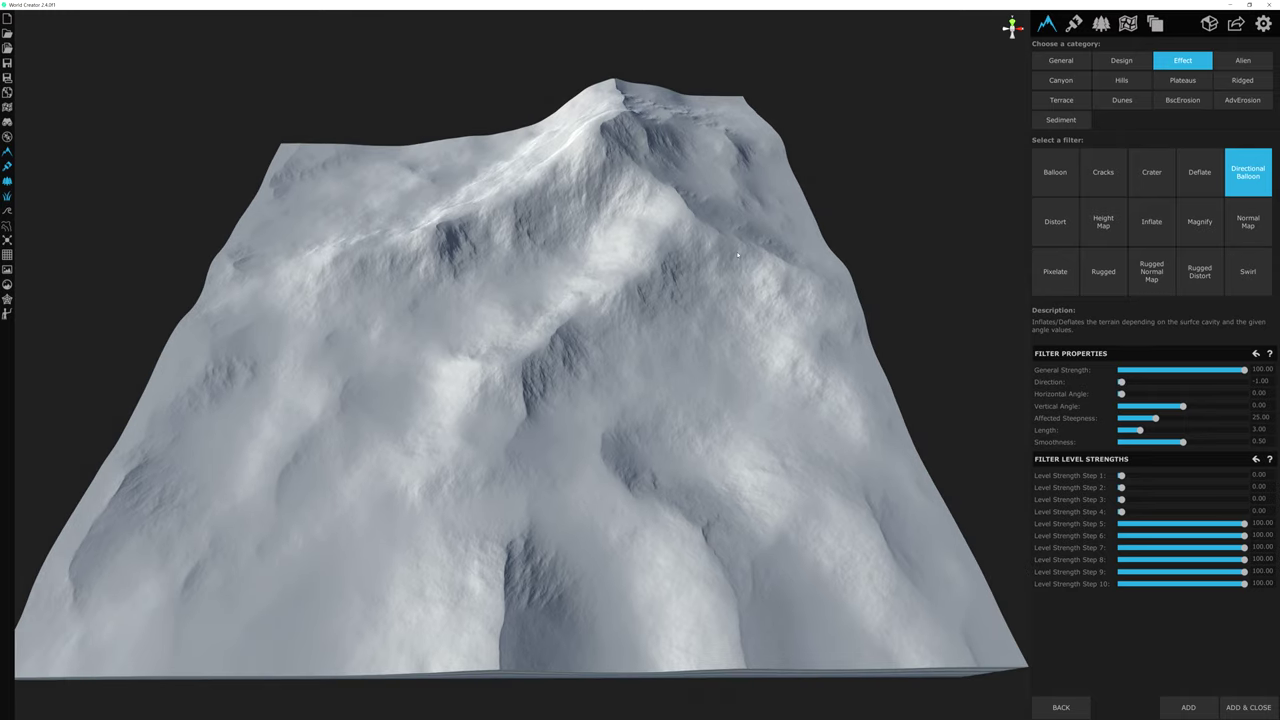
{"action": "scroll", "coordinate": [746, 272], "scroll_direction": "up", "scroll_amount": 1}
{"action": "left_click_drag", "start_coordinate": [1117, 378], "coordinate": [1131, 384]}
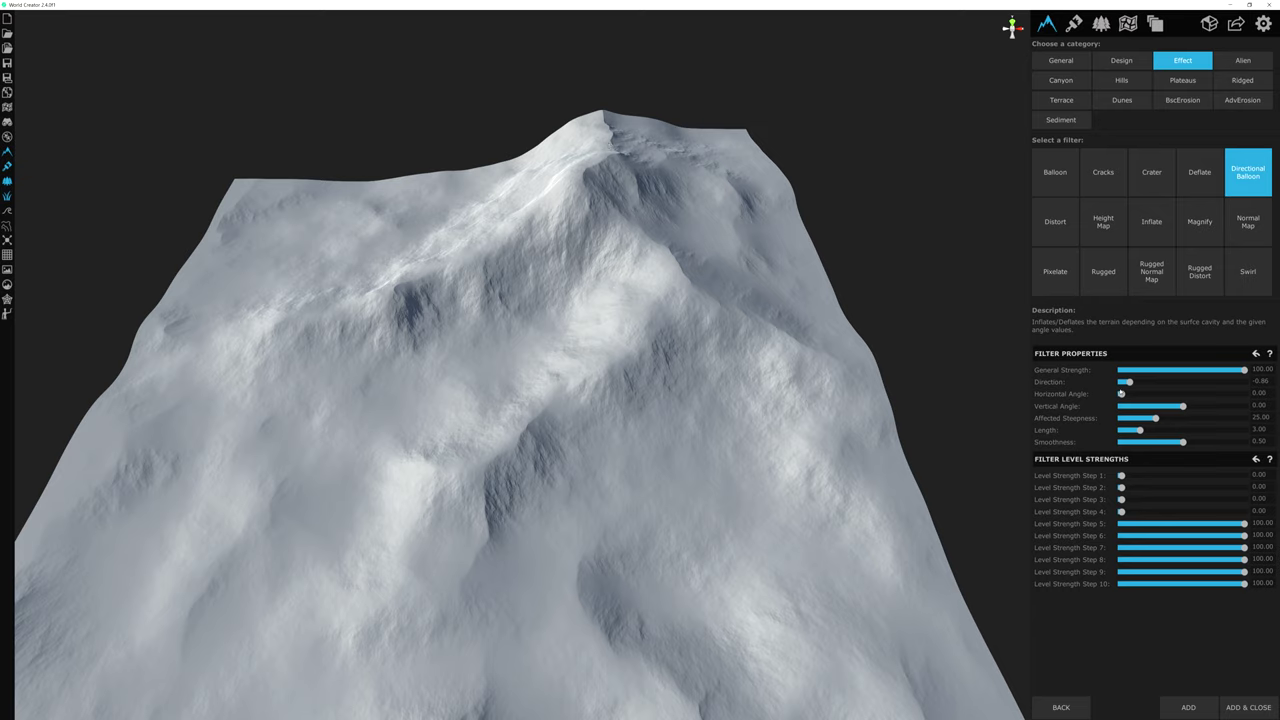
Step: Sweep the Horizontal Angle through higher values, then settle it at 22.36
{"action": "left_click_drag", "start_coordinate": [1121, 396], "coordinate": [1154, 399]}
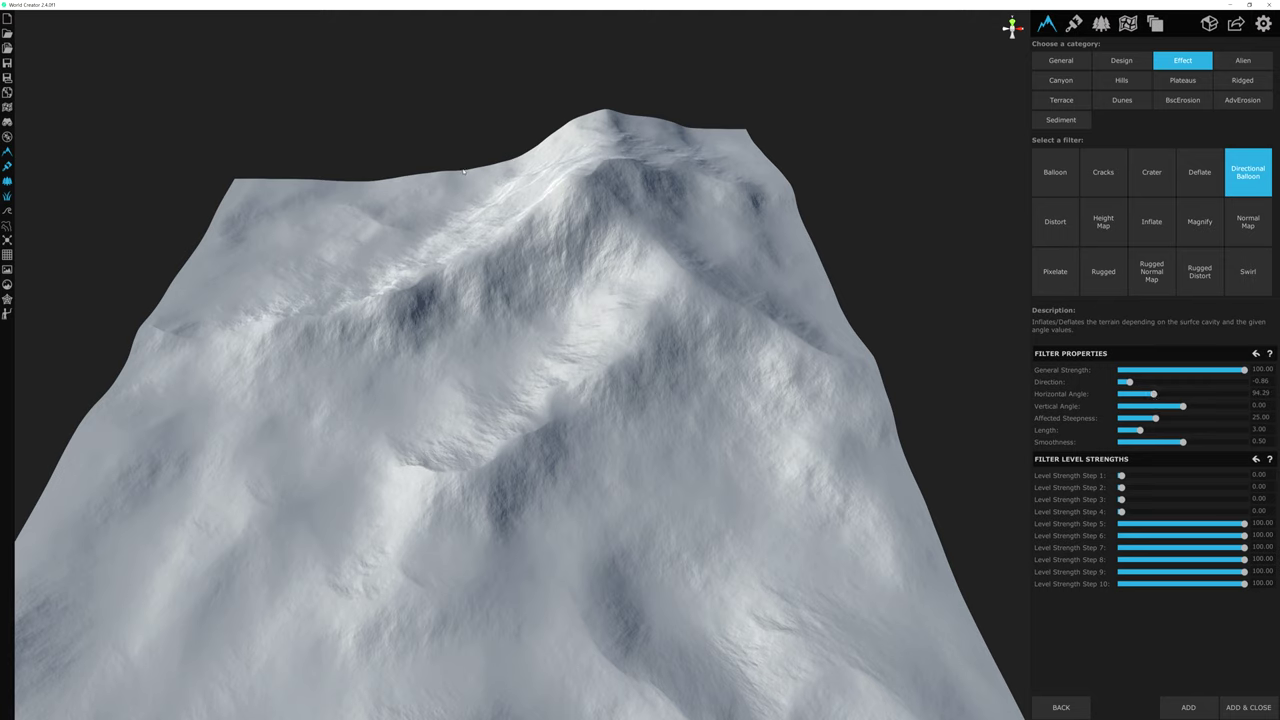
{"action": "left_click_drag", "start_coordinate": [1153, 394], "coordinate": [1187, 395]}
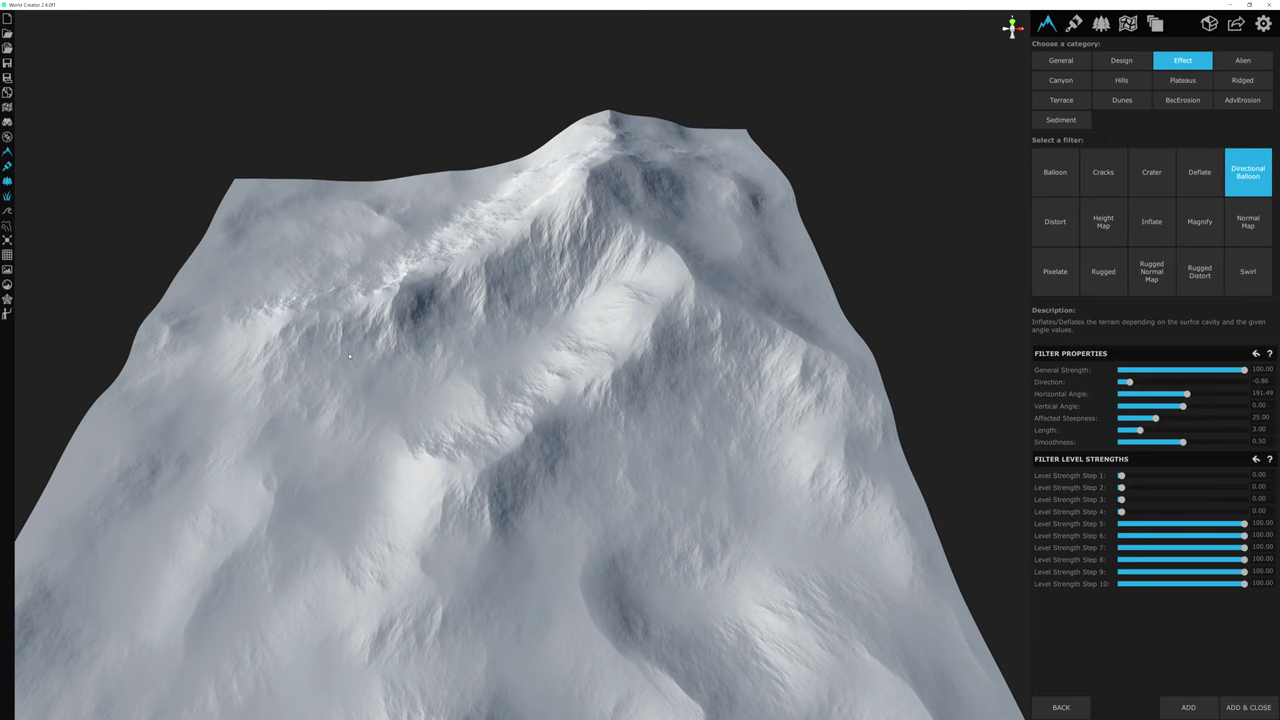
{"action": "mouse_move", "coordinate": [1187, 395]}
{"action": "left_mouse_down"}
{"action": "mouse_move", "coordinate": [1221, 397]}
{"action": "mouse_move", "coordinate": [1205, 399]}
{"action": "left_mouse_up"}
{"action": "left_click_drag", "start_coordinate": [1203, 396], "coordinate": [1126, 394]}
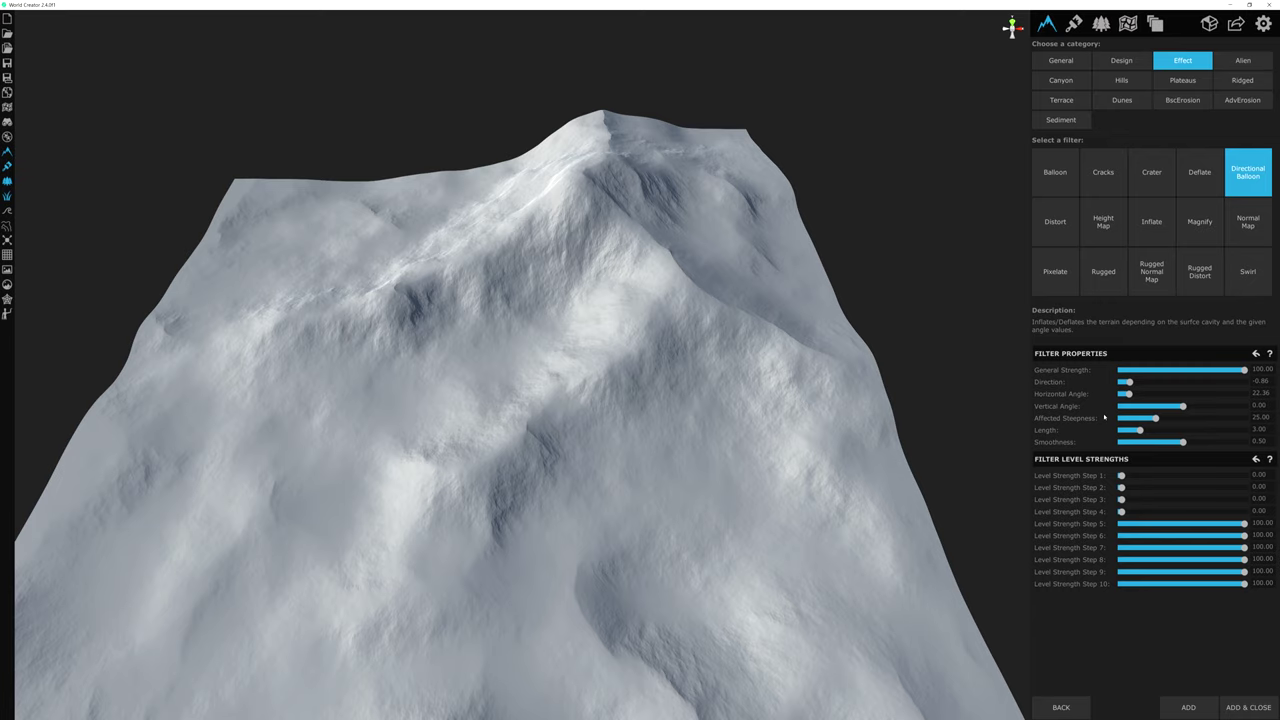
Step: Set Vertical Angle to 85.14 and raise Affected Steepness to 88.06
{"action": "mouse_move", "coordinate": [1183, 406]}
{"action": "left_mouse_down"}
{"action": "mouse_move", "coordinate": [1166, 406]}
{"action": "mouse_move", "coordinate": [1244, 406]}
{"action": "mouse_move", "coordinate": [1120, 406]}
{"action": "mouse_move", "coordinate": [1246, 406]}
{"action": "left_mouse_up"}
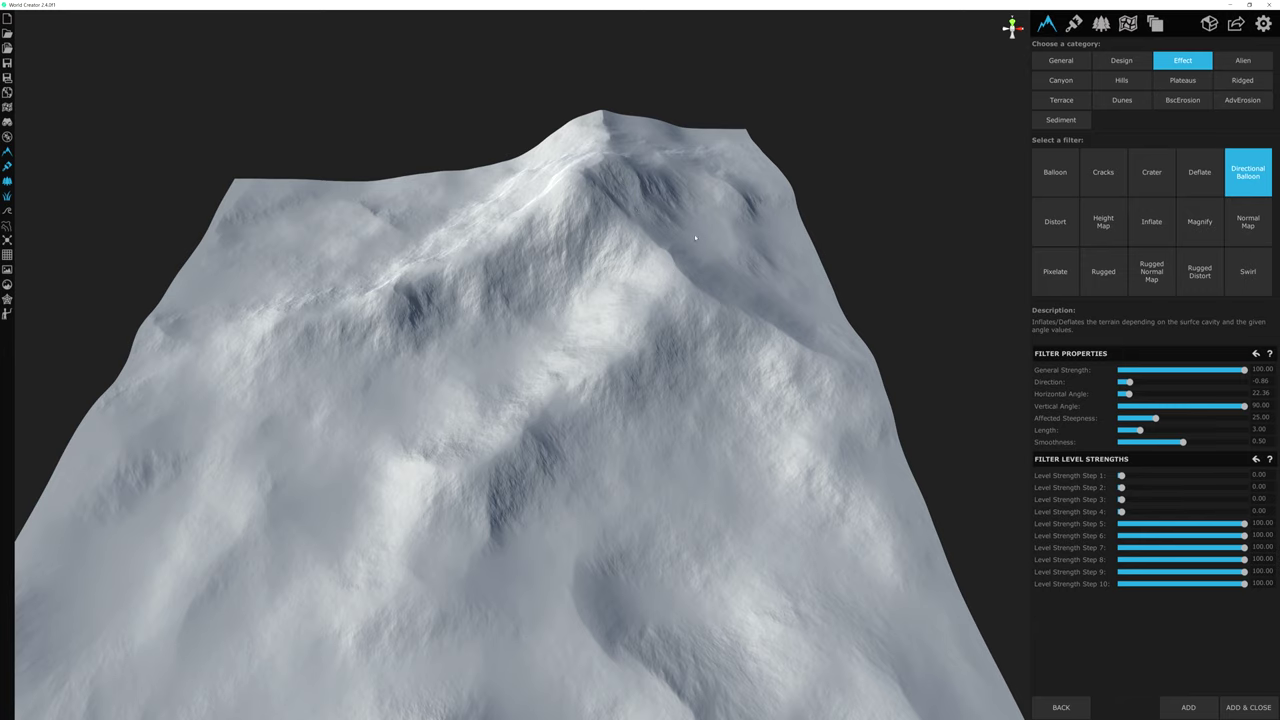
{"action": "scroll", "coordinate": [682, 212], "scroll_direction": "up", "scroll_amount": 5}
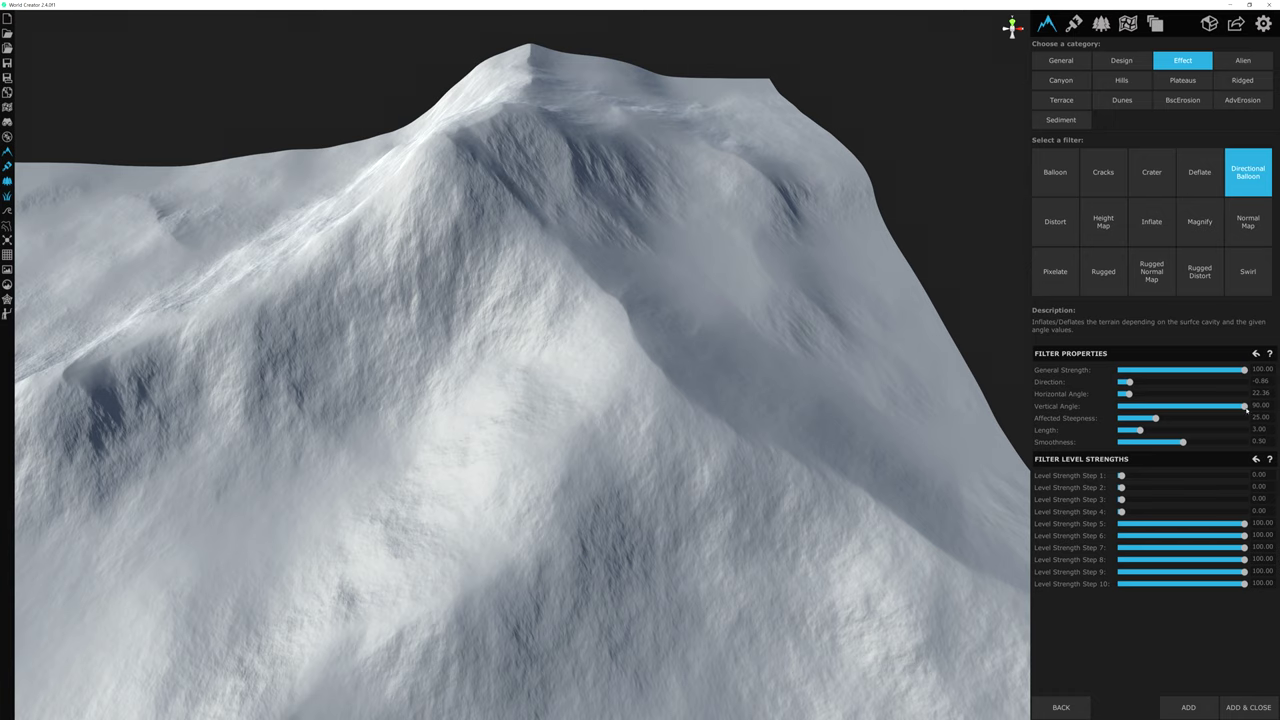
{"action": "mouse_move", "coordinate": [1245, 406]}
{"action": "left_mouse_down"}
{"action": "mouse_move", "coordinate": [1127, 406]}
{"action": "mouse_move", "coordinate": [1265, 408]}
{"action": "mouse_move", "coordinate": [1126, 404]}
{"action": "mouse_move", "coordinate": [1241, 410]}
{"action": "left_mouse_up"}
{"action": "left_click_drag", "start_coordinate": [1153, 418], "coordinate": [1242, 418]}
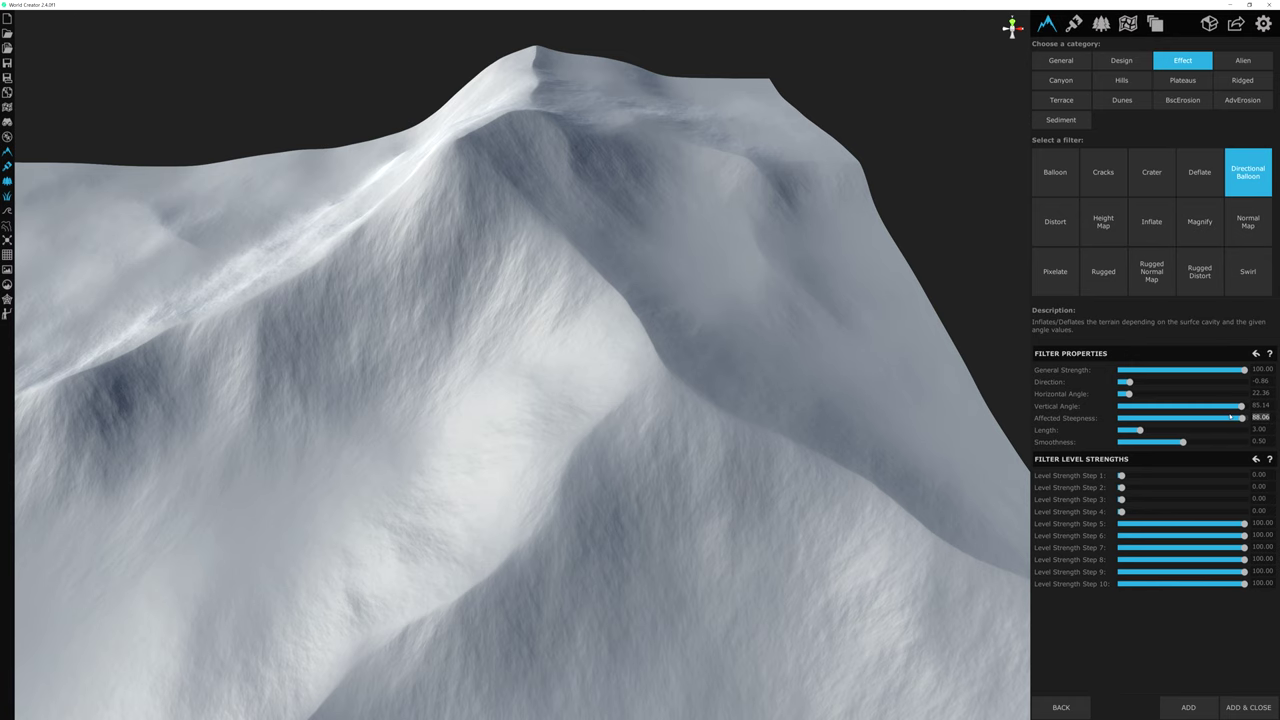
Step: Reset Affected Steepness to 25 and sweep Length from 0 up to 20.00
{"action": "type", "text": "25"}
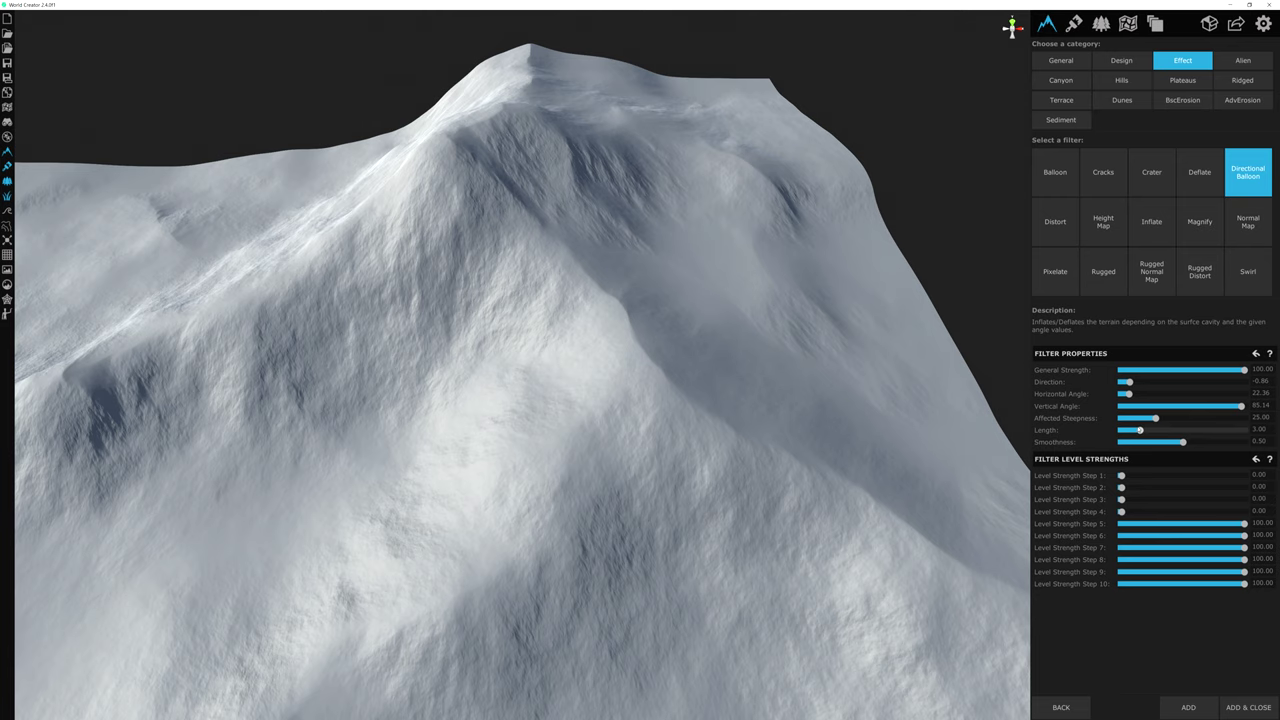
{"action": "left_click_drag", "start_coordinate": [1138, 430], "coordinate": [1103, 430]}
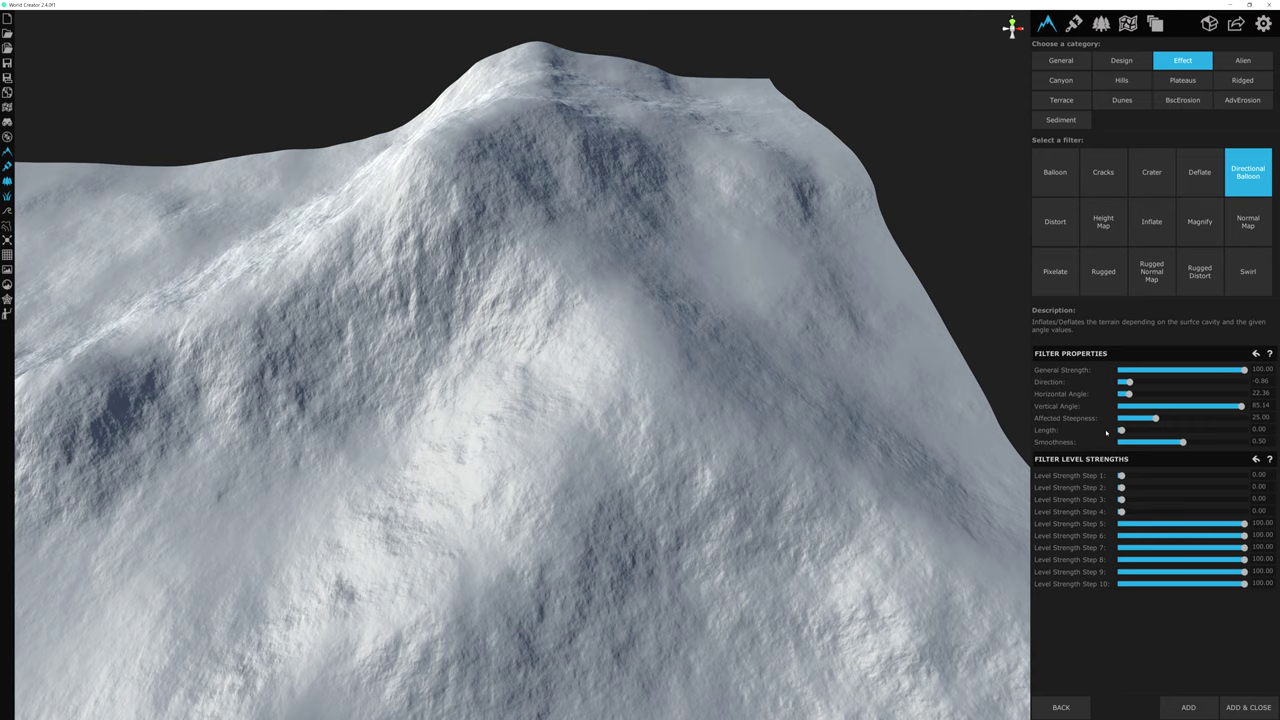
{"action": "left_click_drag", "start_coordinate": [1107, 432], "coordinate": [1277, 432]}
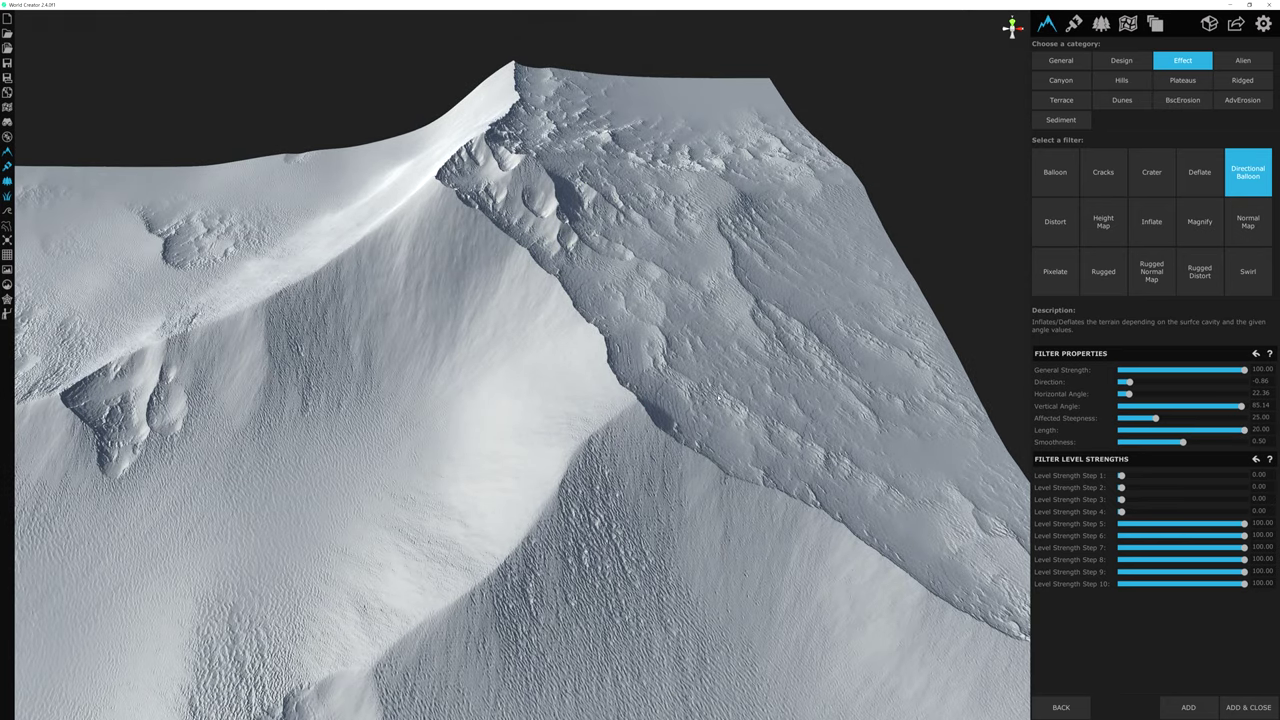
Step: Reduce Length to about 13 and orbit around the peak to inspect the ridges
{"action": "middle_click_drag", "start_coordinate": [718, 398], "coordinate": [712, 340]}
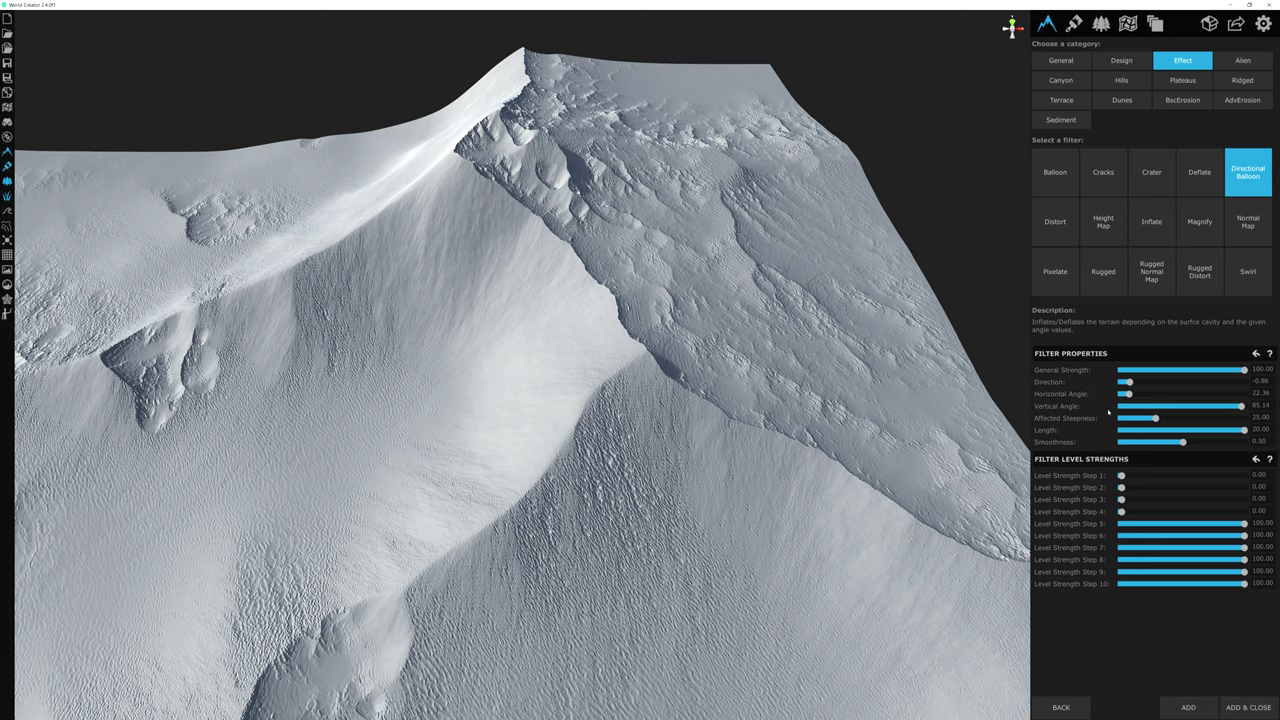
{"action": "left_click_drag", "start_coordinate": [1244, 430], "coordinate": [1176, 431]}
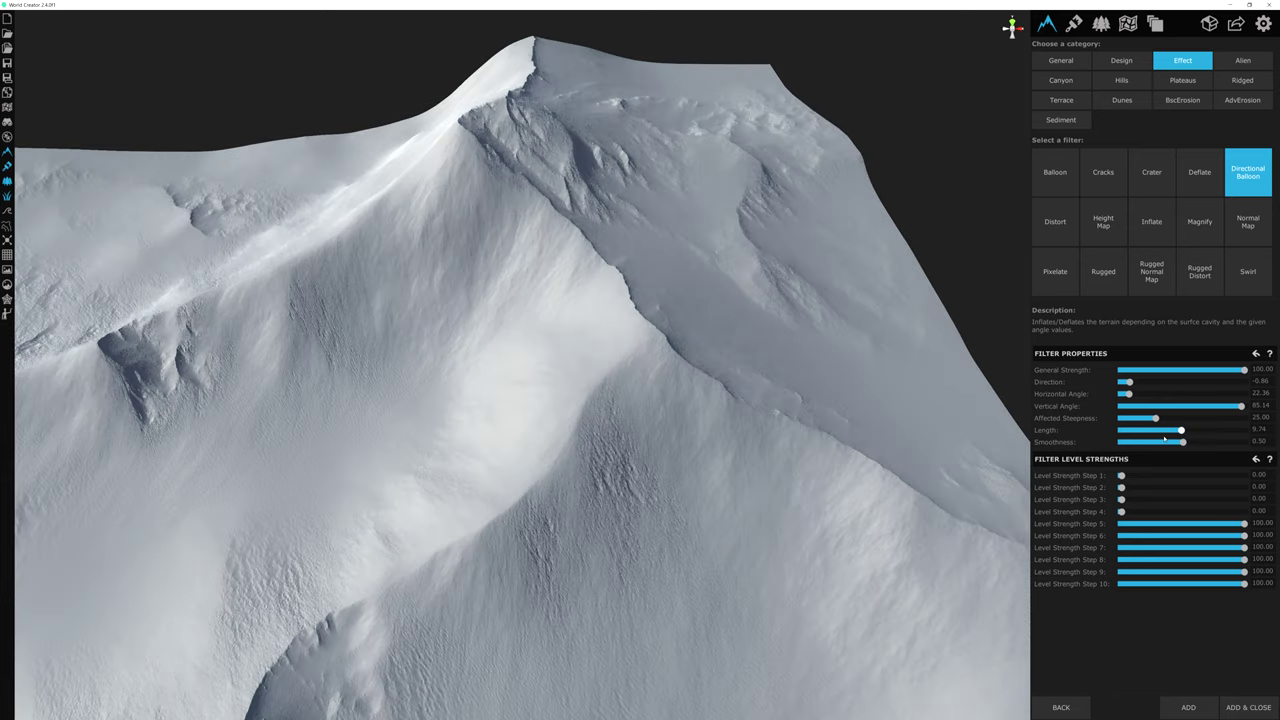
{"action": "left_click_drag", "start_coordinate": [1176, 431], "coordinate": [1201, 437]}
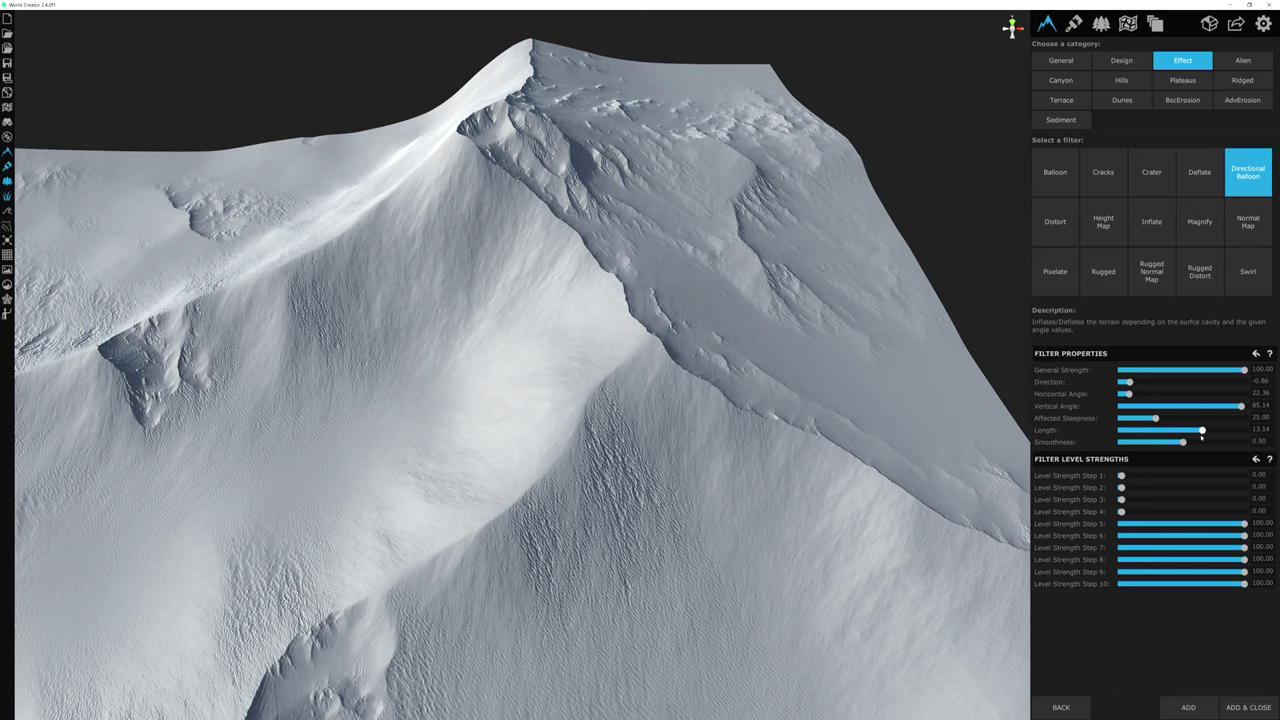
{"action": "middle_click_drag", "start_coordinate": [770, 297], "coordinate": [571, 207]}
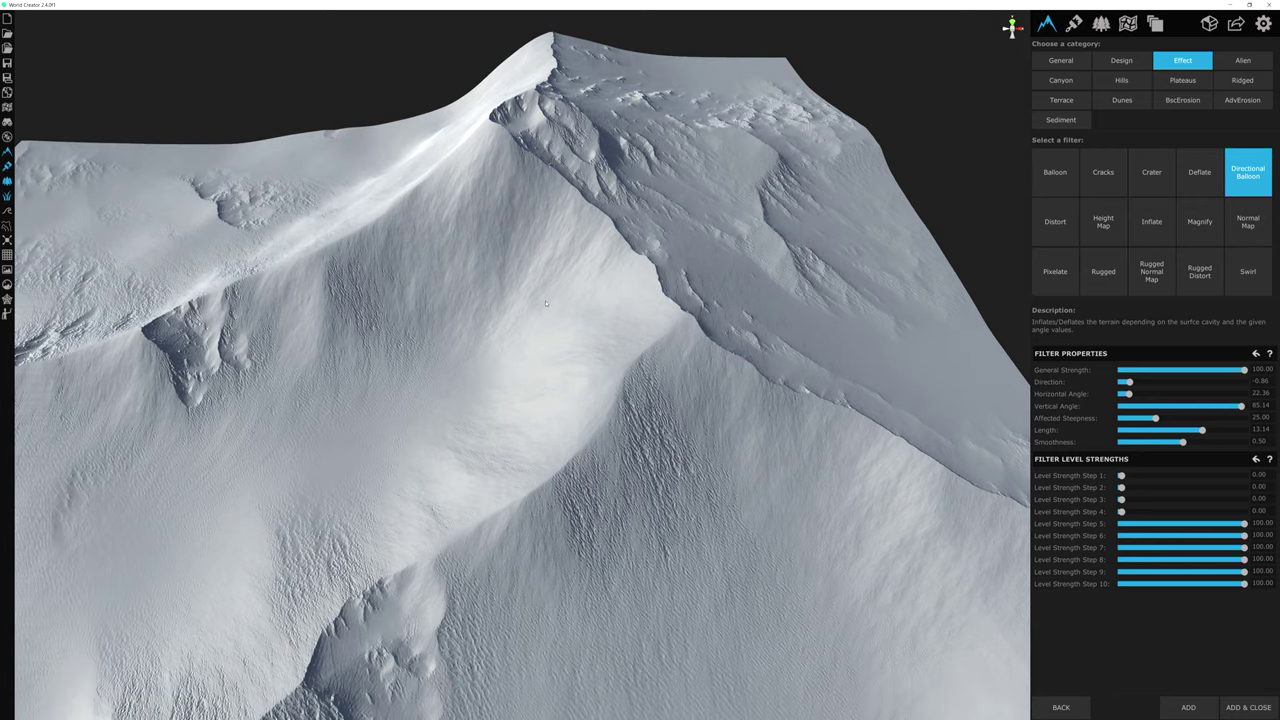
{"action": "middle_click_drag", "start_coordinate": [564, 212], "coordinate": [535, 169]}
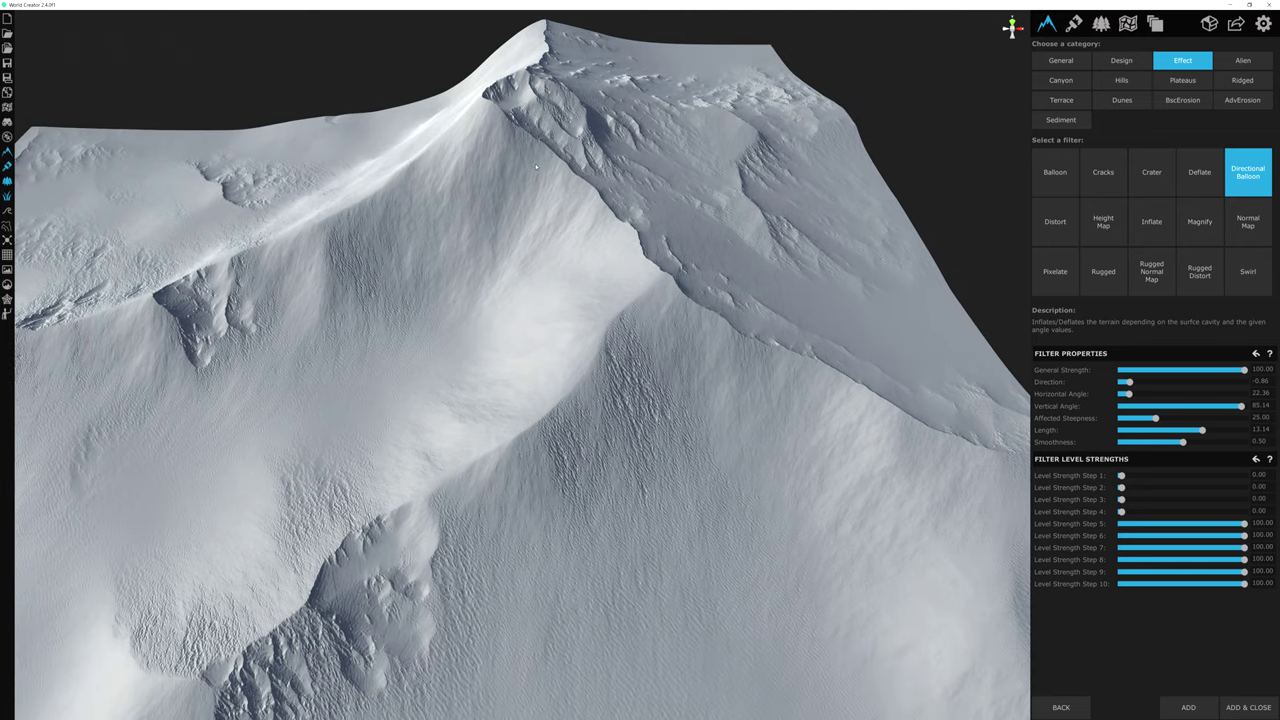
{"action": "middle_click_drag", "start_coordinate": [448, 285], "coordinate": [385, 301]}
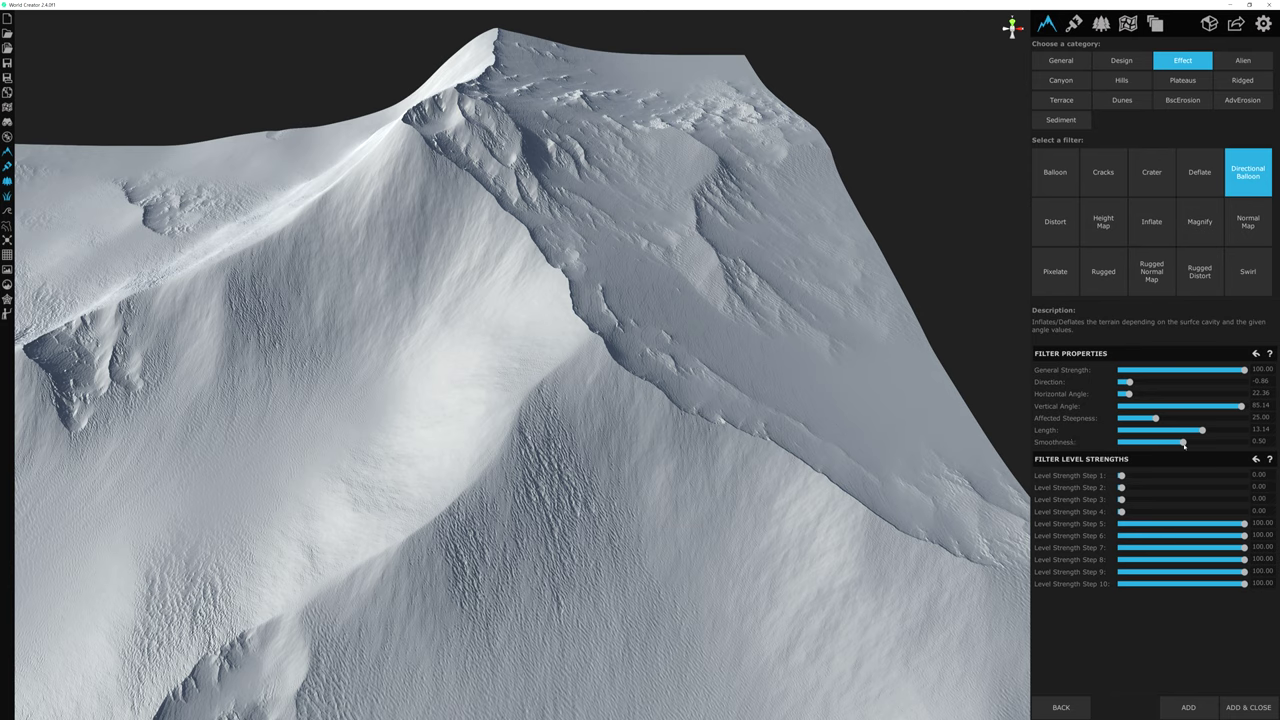
Step: Try Smoothness at several values, down to 0.46 and back up, viewing the ridges close up
{"action": "left_click_drag", "start_coordinate": [1183, 443], "coordinate": [1219, 449]}
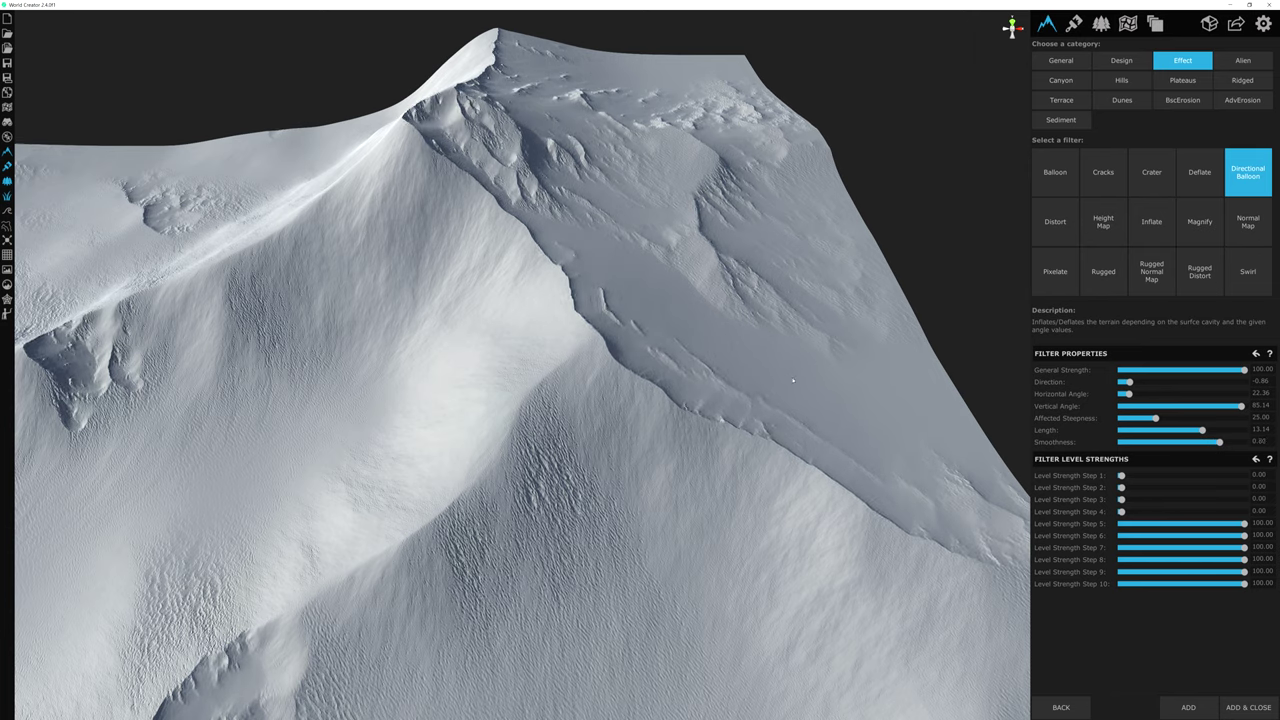
{"action": "middle_click_drag", "start_coordinate": [733, 172], "coordinate": [693, 318]}
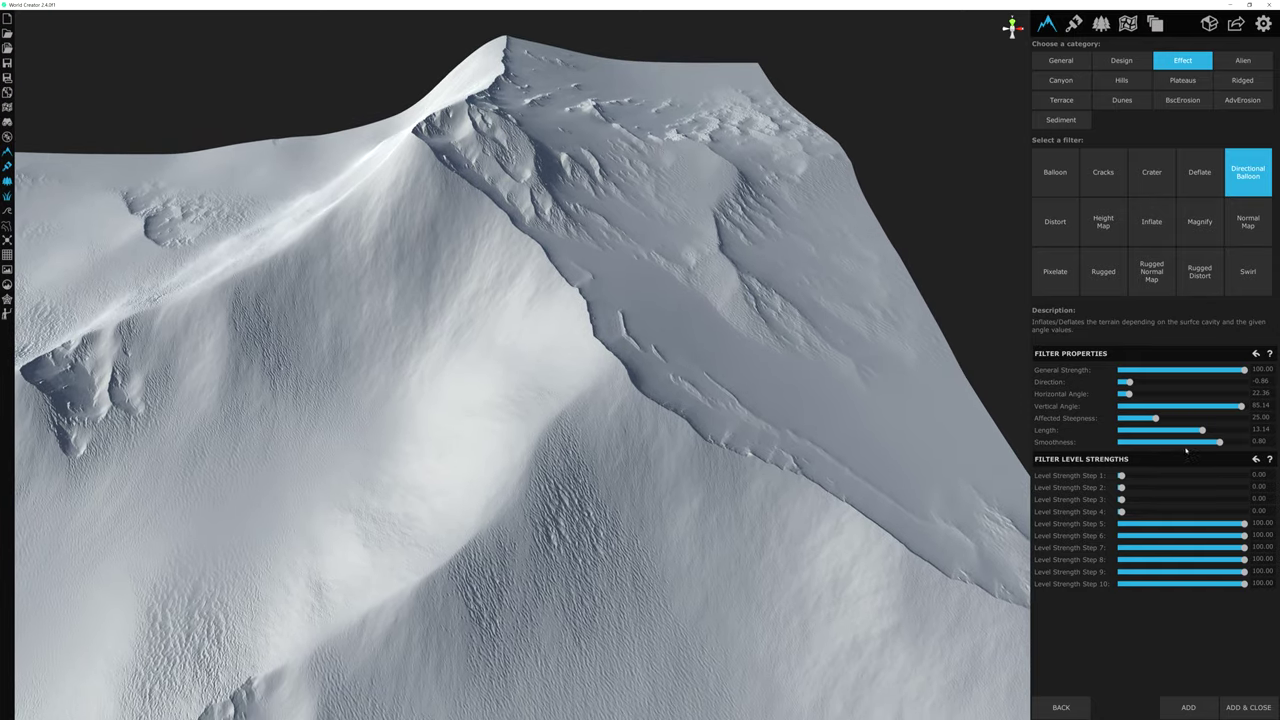
{"action": "left_click_drag", "start_coordinate": [1219, 442], "coordinate": [1138, 445]}
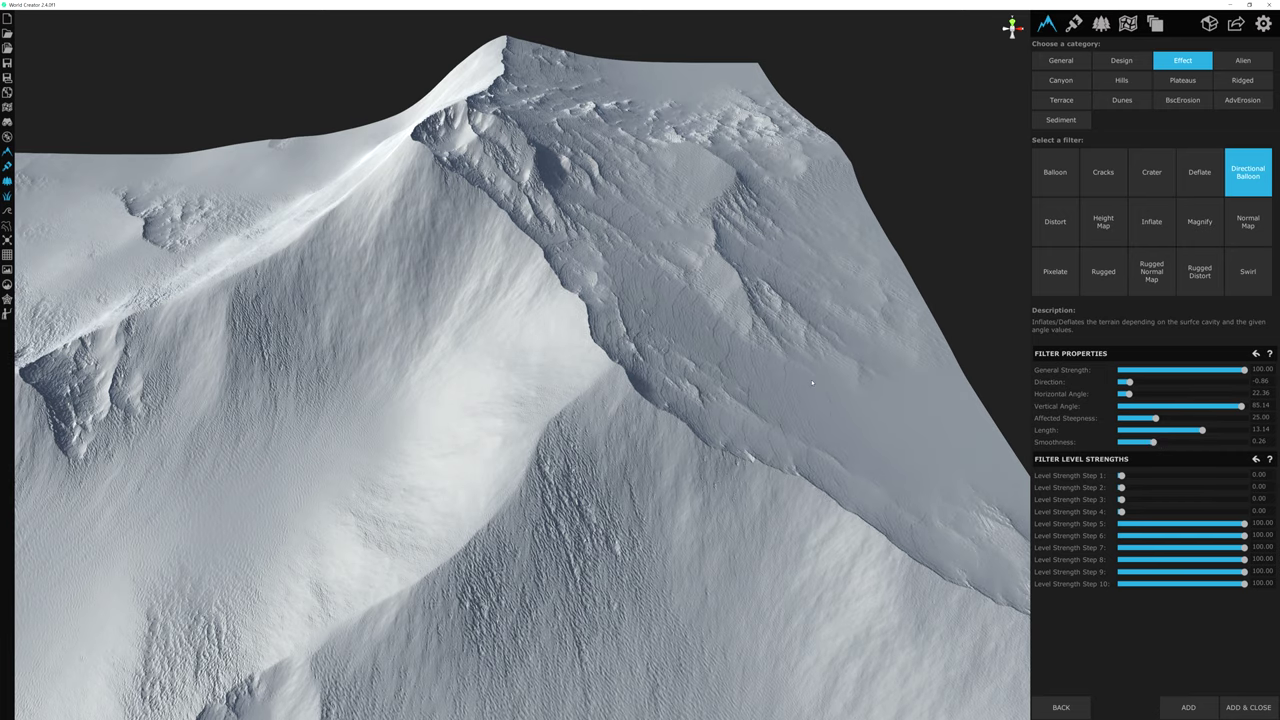
{"action": "scroll", "coordinate": [712, 355], "scroll_direction": "up", "scroll_amount": 5}
{"action": "middle_click_drag", "start_coordinate": [781, 381], "coordinate": [484, 284]}
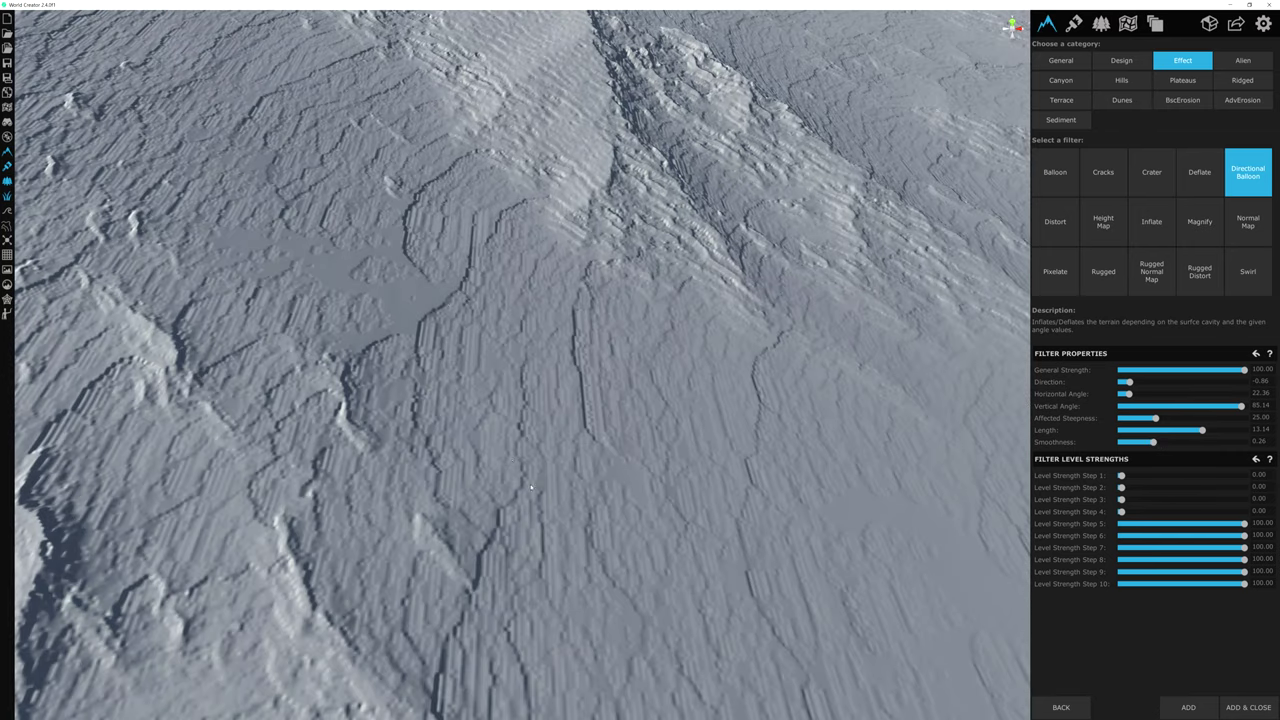
{"action": "middle_click_drag", "start_coordinate": [523, 485], "coordinate": [564, 475]}
{"action": "scroll", "coordinate": [538, 438], "scroll_direction": "down", "scroll_amount": 5}
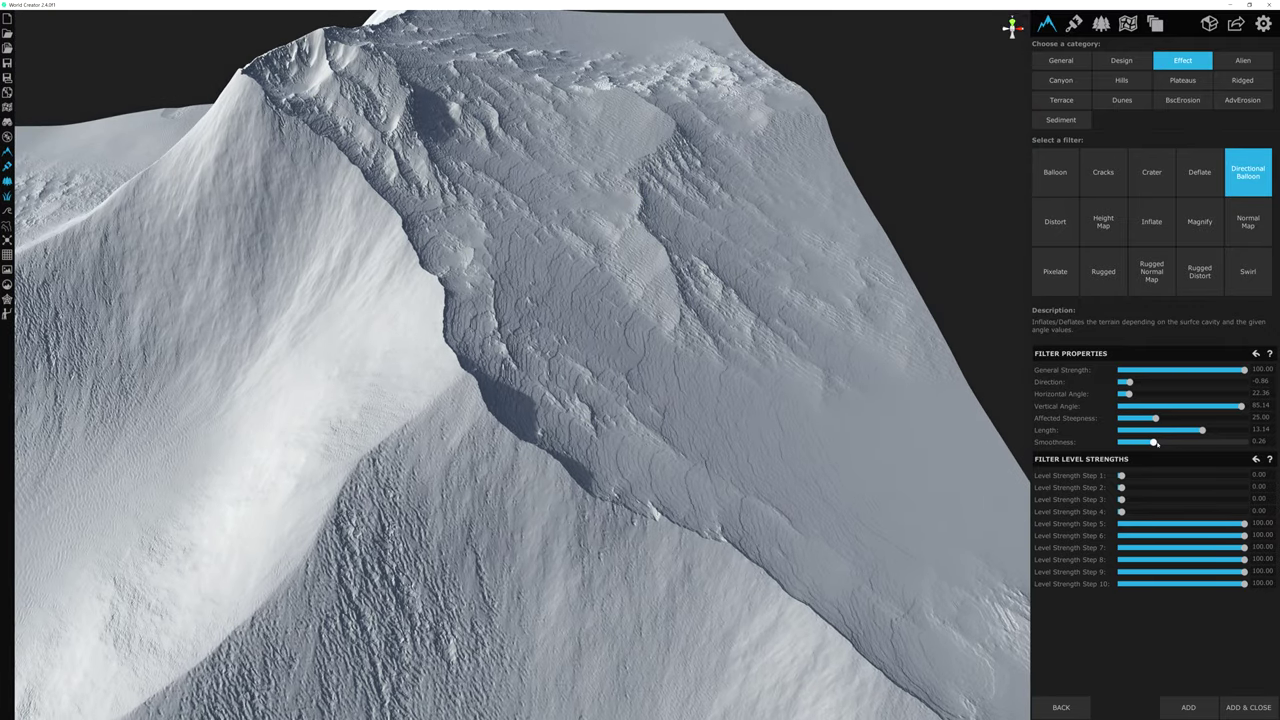
{"action": "left_click_drag", "start_coordinate": [1153, 442], "coordinate": [1218, 444]}
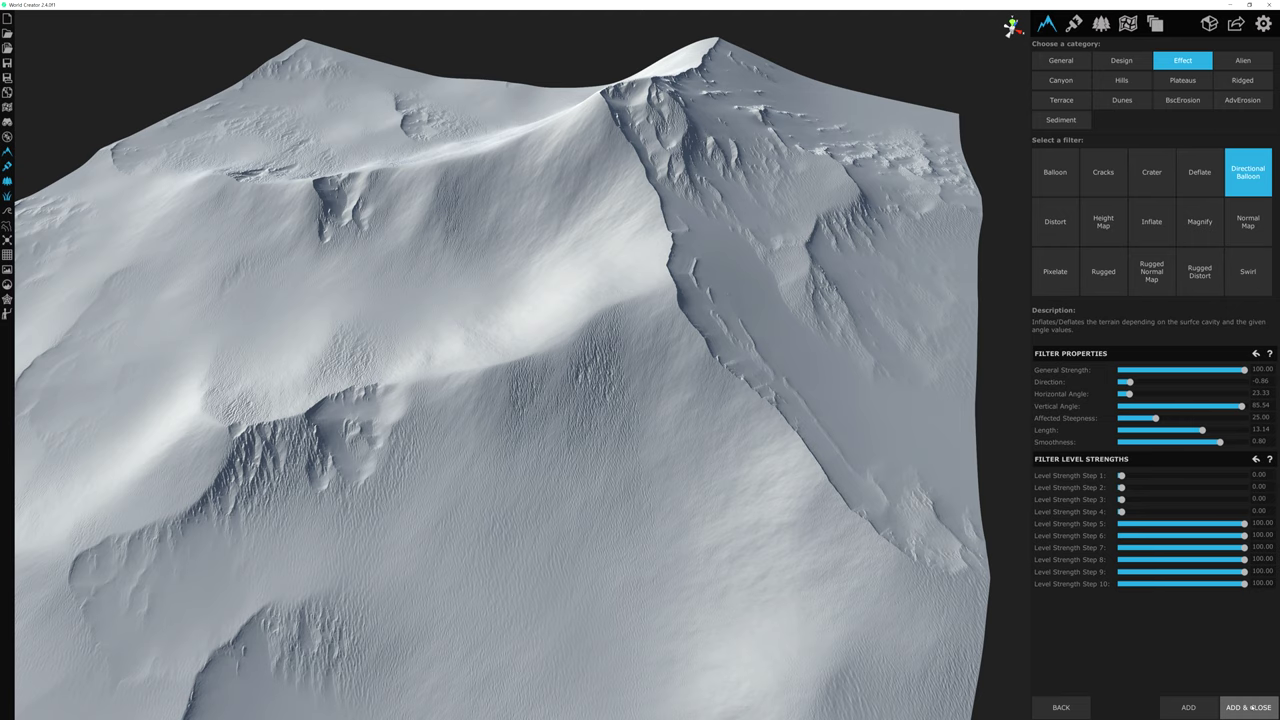
Step: Add the Directional Balloon filter (Smoothness 0.80, Horizontal Angle 23.33) to the MOUNTAINS layer
{"action": "left_click", "coordinate": [1199, 707]}
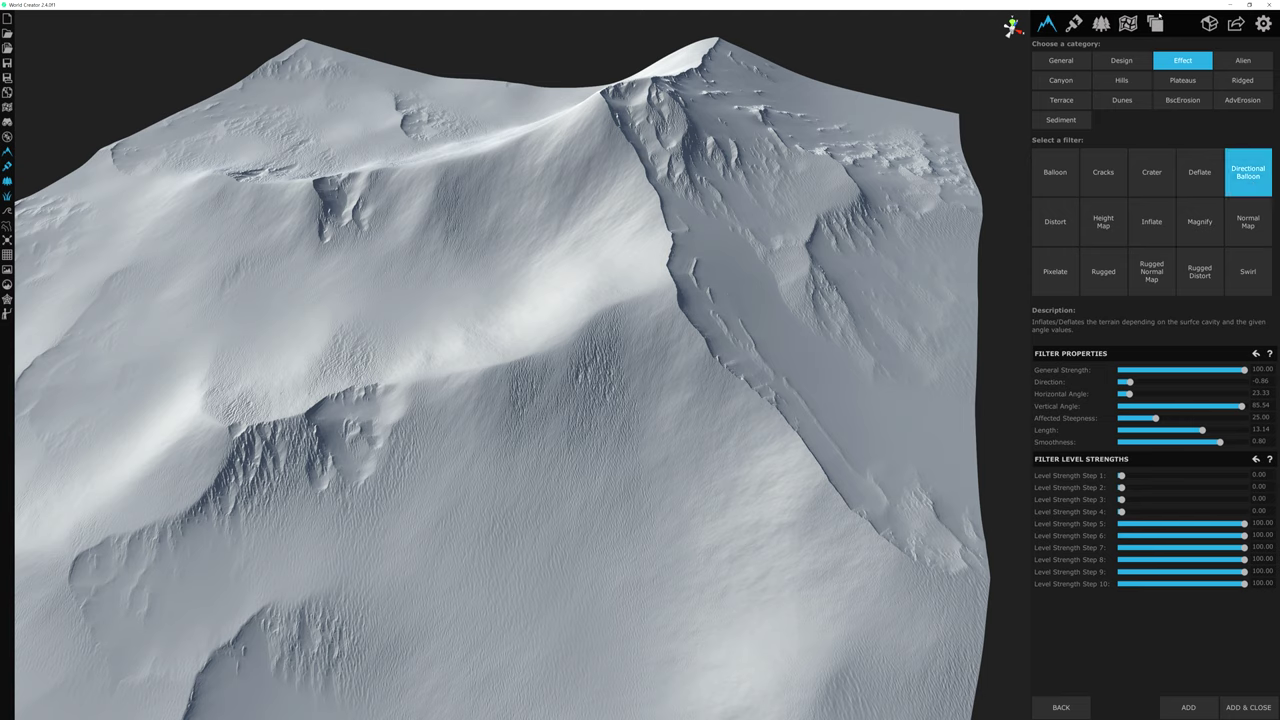
{"action": "left_click", "coordinate": [1248, 707]}
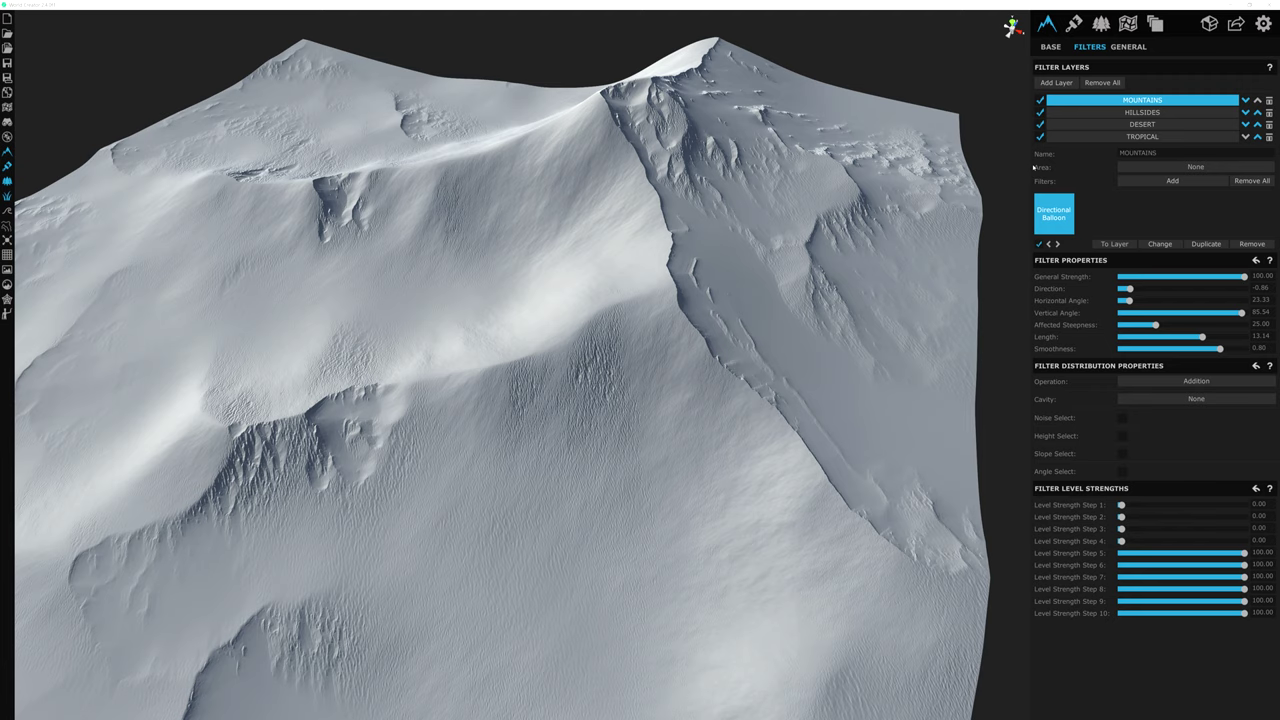
Step: Check the To Layer list but leave the filter on the MOUNTAINS layer
{"action": "left_click", "coordinate": [1118, 244]}
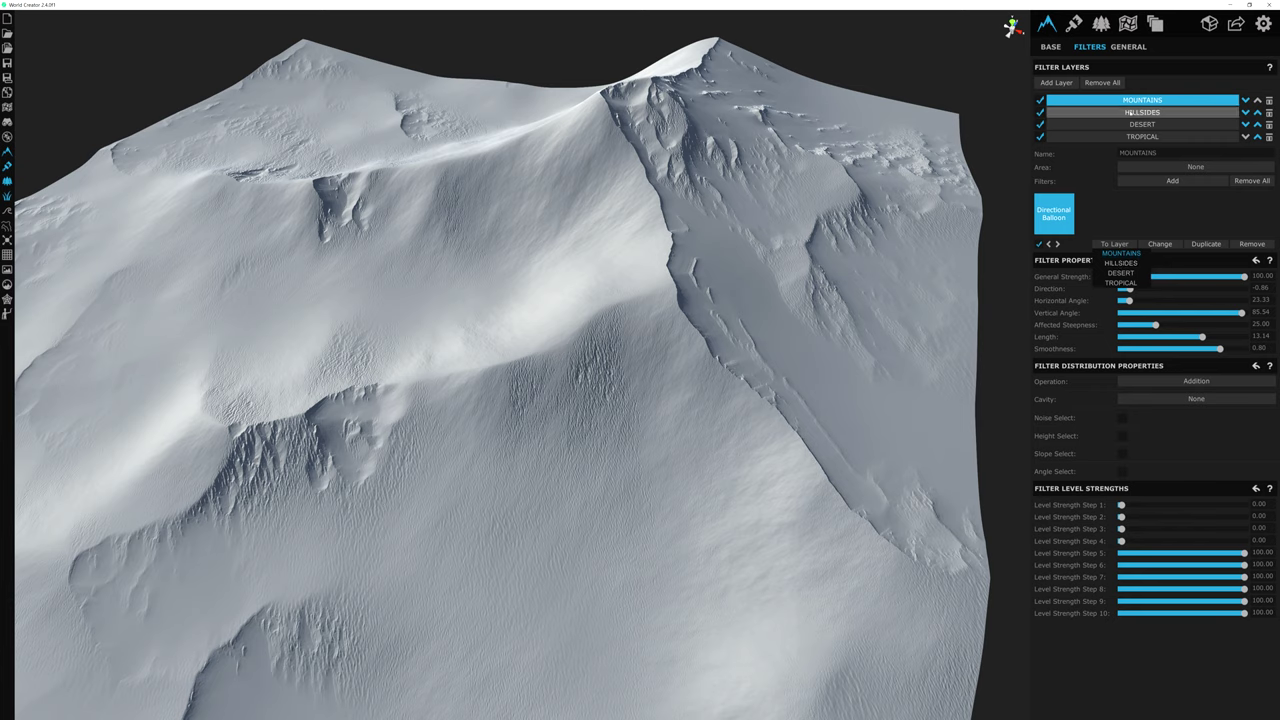
{"action": "left_click", "coordinate": [1138, 218]}
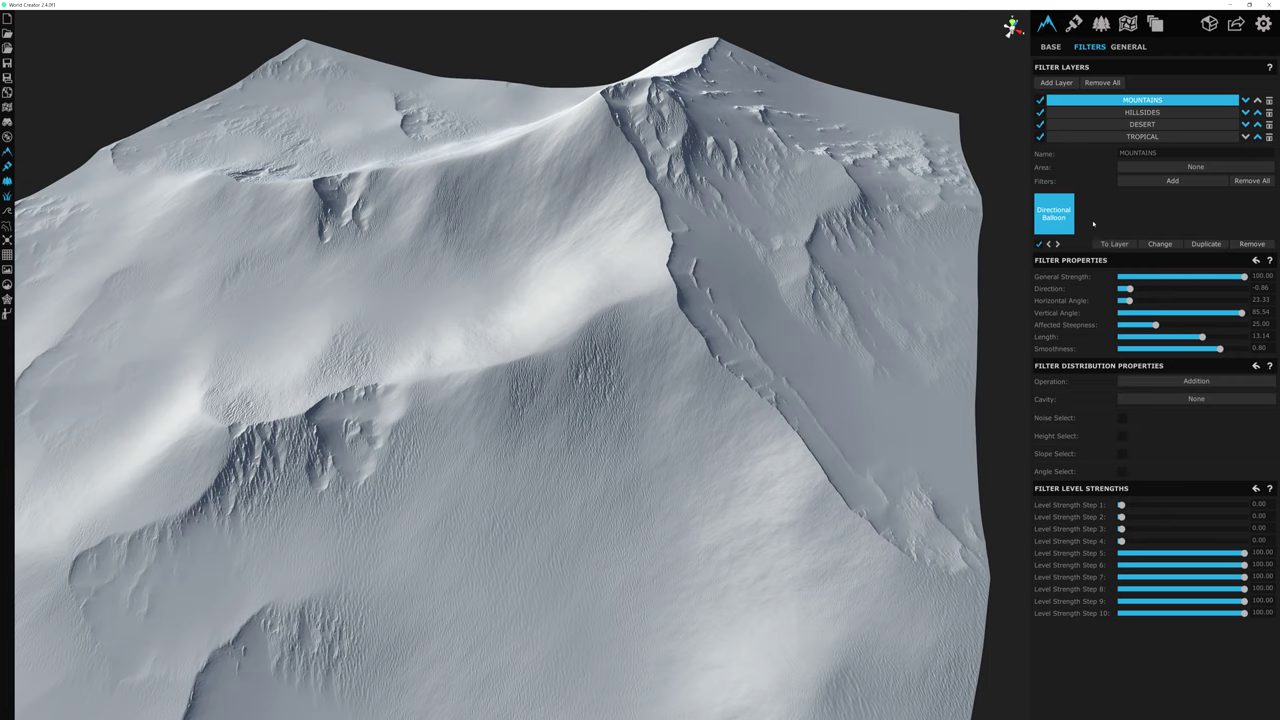
Step: Add a Crater filter to the MOUNTAINS layer, after previewing Cracks
{"action": "left_click", "coordinate": [1171, 182]}
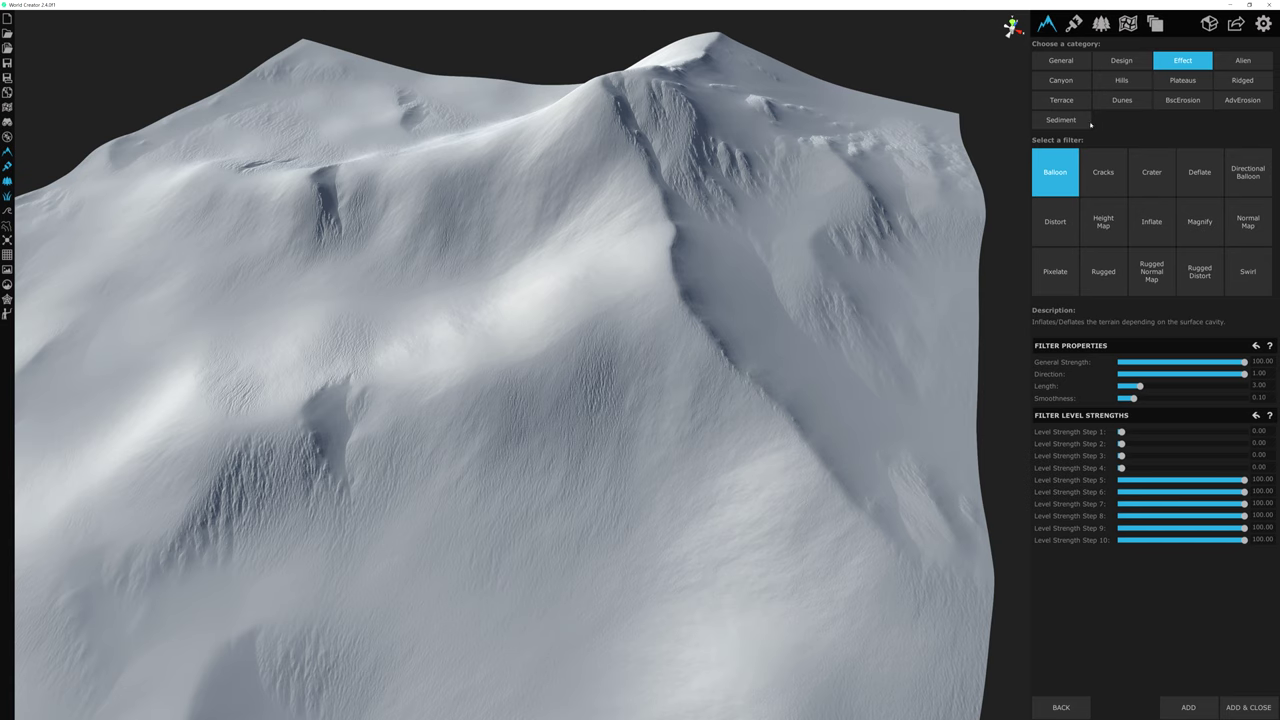
{"action": "left_click", "coordinate": [1100, 174]}
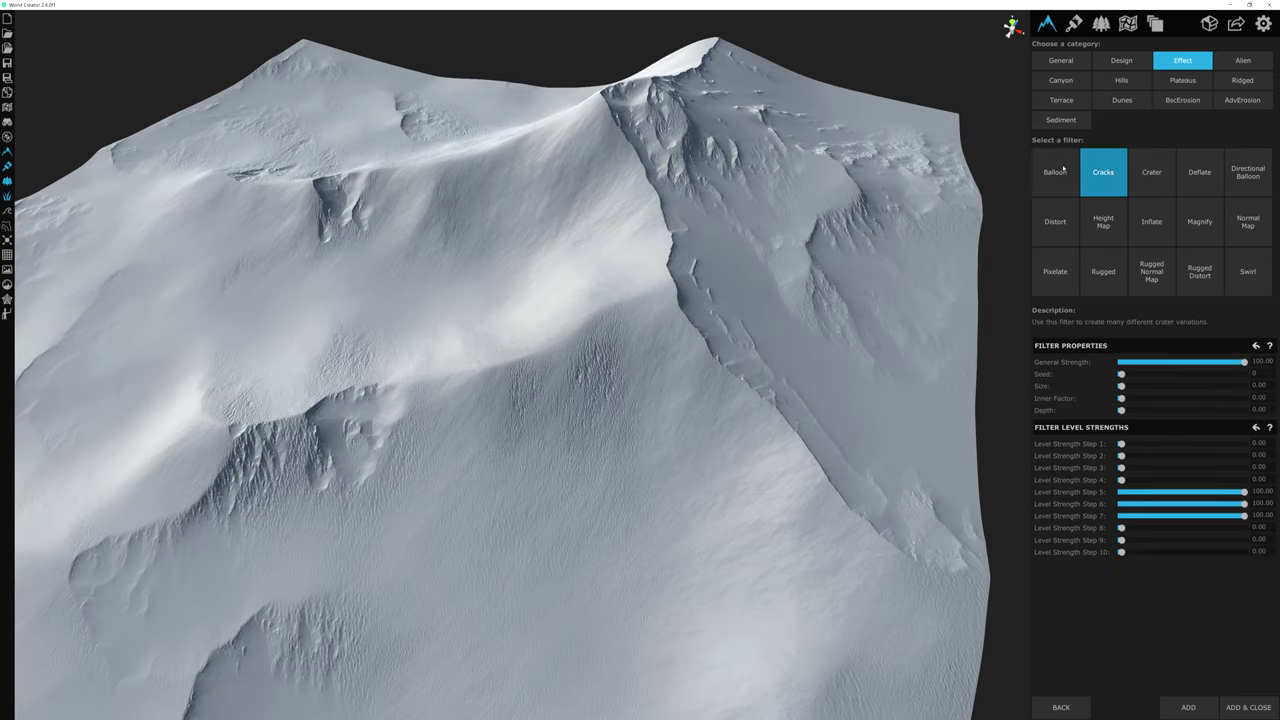
{"action": "left_click", "coordinate": [1152, 172]}
{"action": "left_click", "coordinate": [1248, 707]}
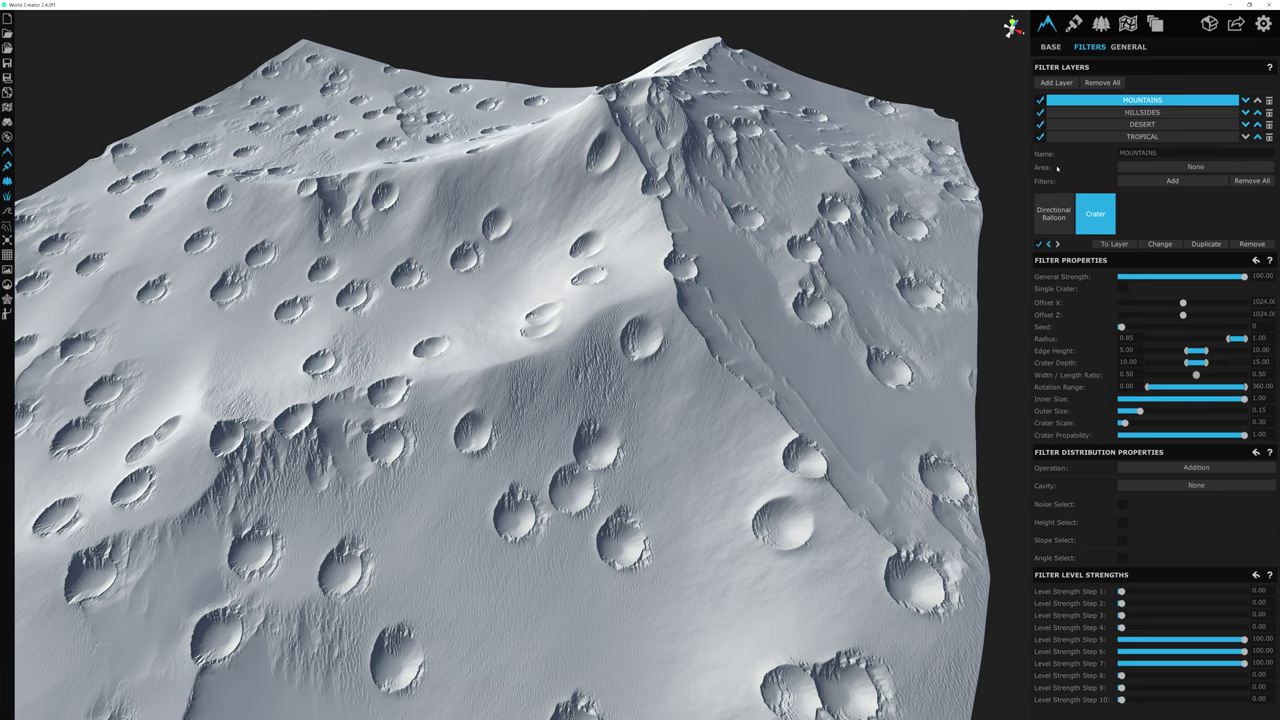
Step: Switch between the Directional Balloon and Crater filters to compare their settings
{"action": "left_click", "coordinate": [1070, 204]}
{"action": "left_click", "coordinate": [1072, 201]}
{"action": "left_click", "coordinate": [1053, 214]}
{"action": "left_click", "coordinate": [1071, 225]}
{"action": "left_click", "coordinate": [1064, 222]}
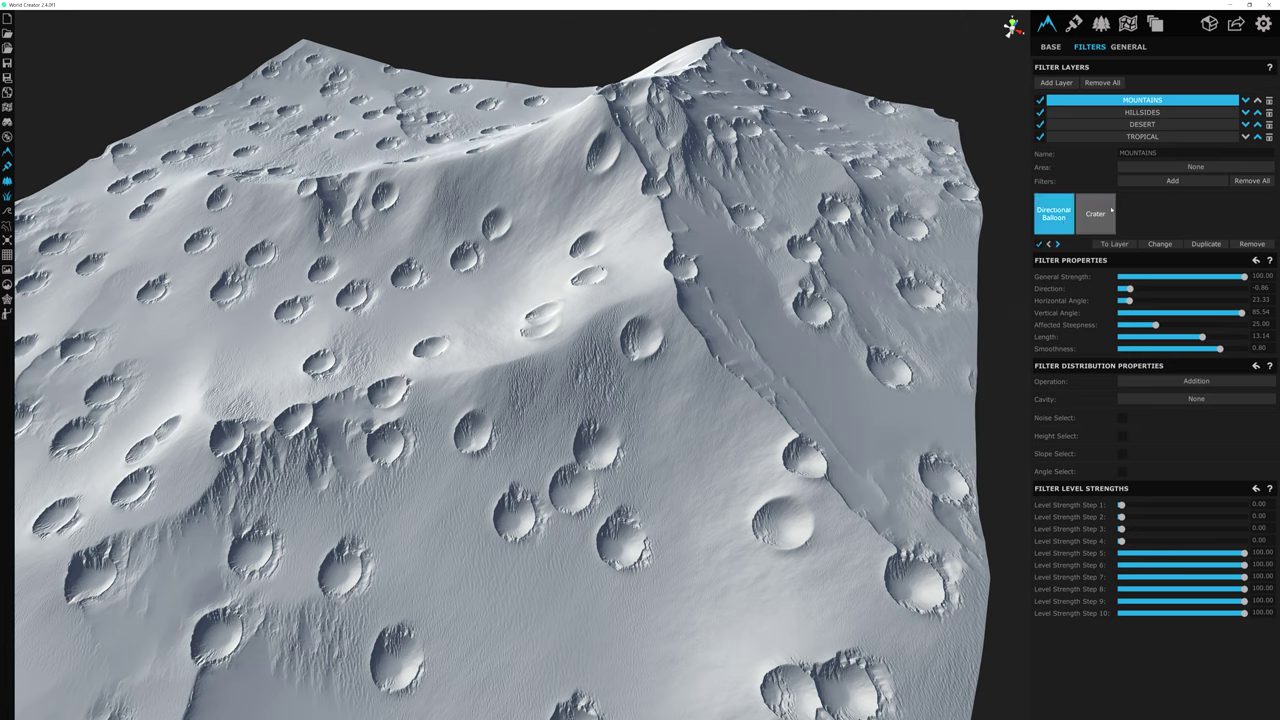
{"action": "left_click", "coordinate": [1097, 222]}
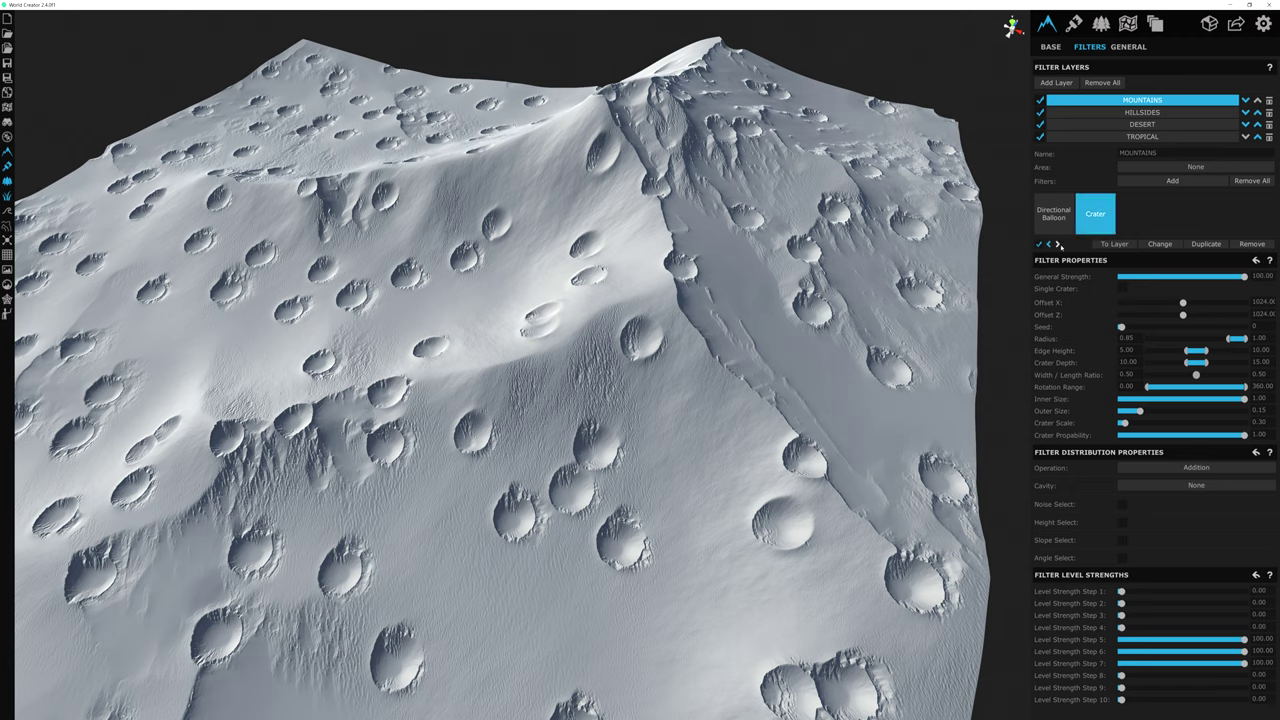
{"action": "left_click", "coordinate": [1049, 244]}
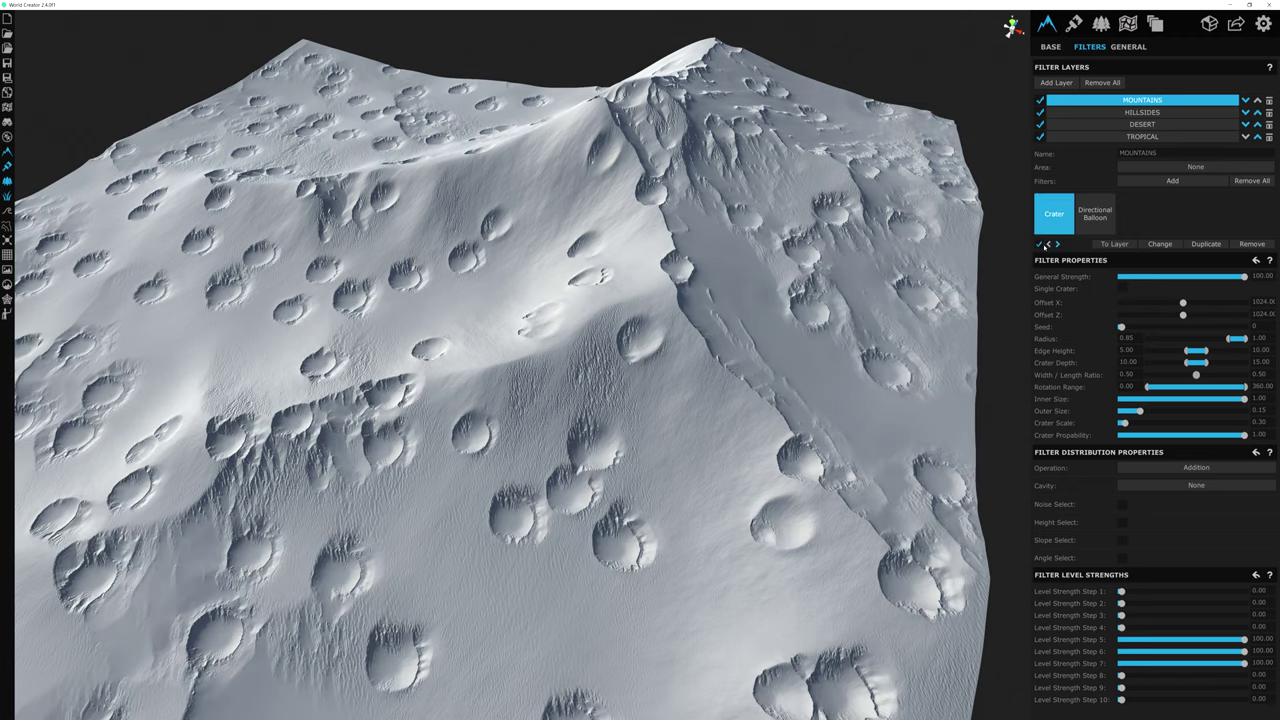
{"action": "left_click", "coordinate": [1056, 245]}
{"action": "left_click", "coordinate": [1047, 245]}
{"action": "left_click", "coordinate": [1056, 244]}
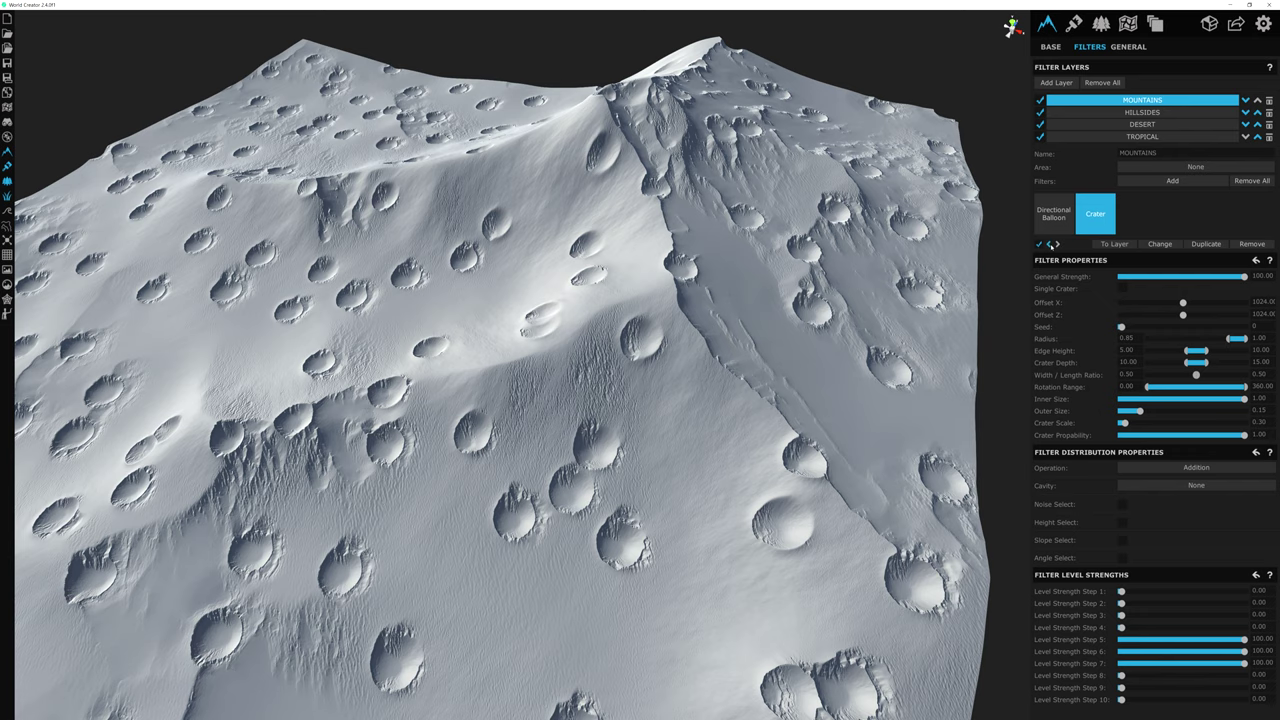
{"action": "left_click", "coordinate": [1050, 244]}
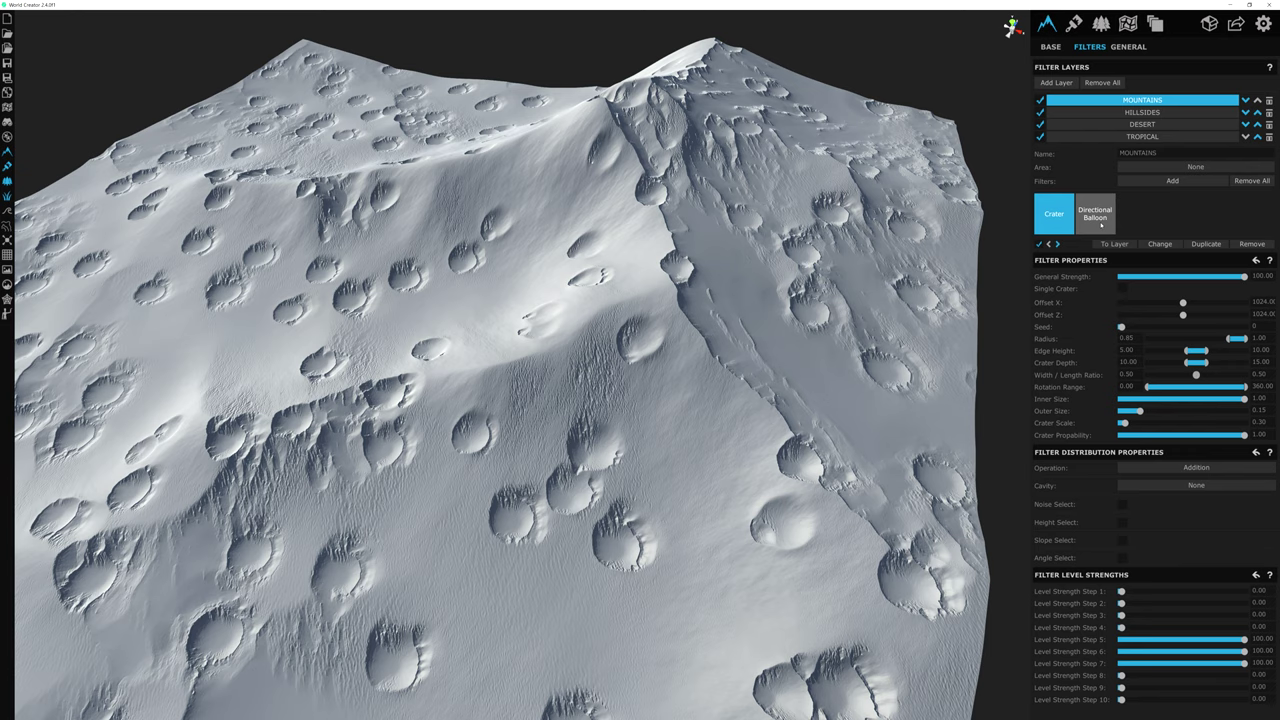
{"action": "left_click", "coordinate": [1057, 244]}
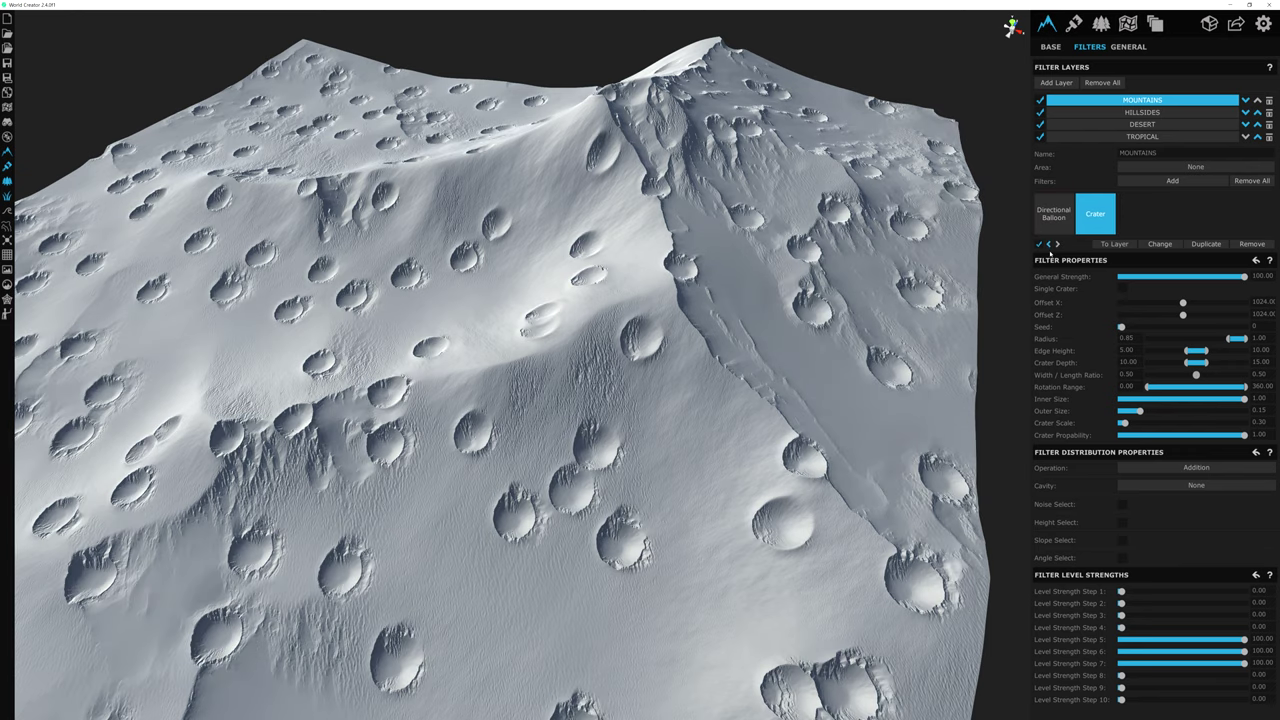
{"action": "left_click", "coordinate": [1051, 244]}
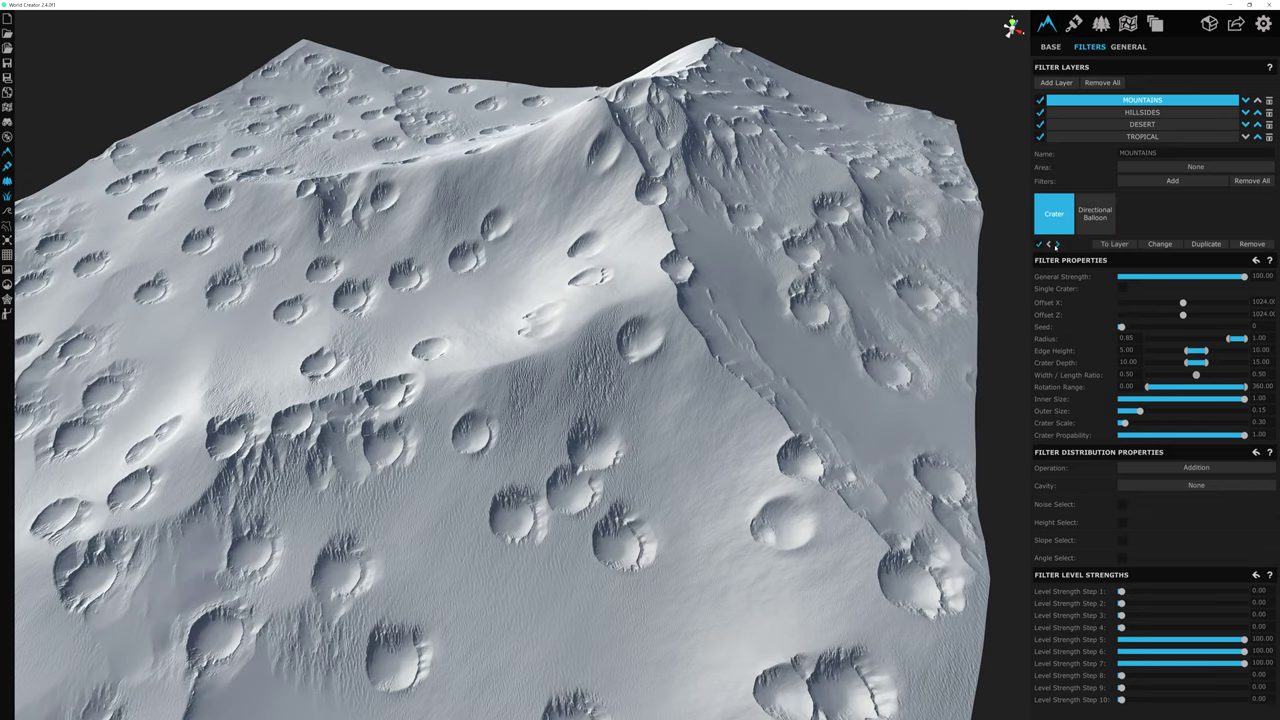
{"action": "left_click", "coordinate": [1057, 244]}
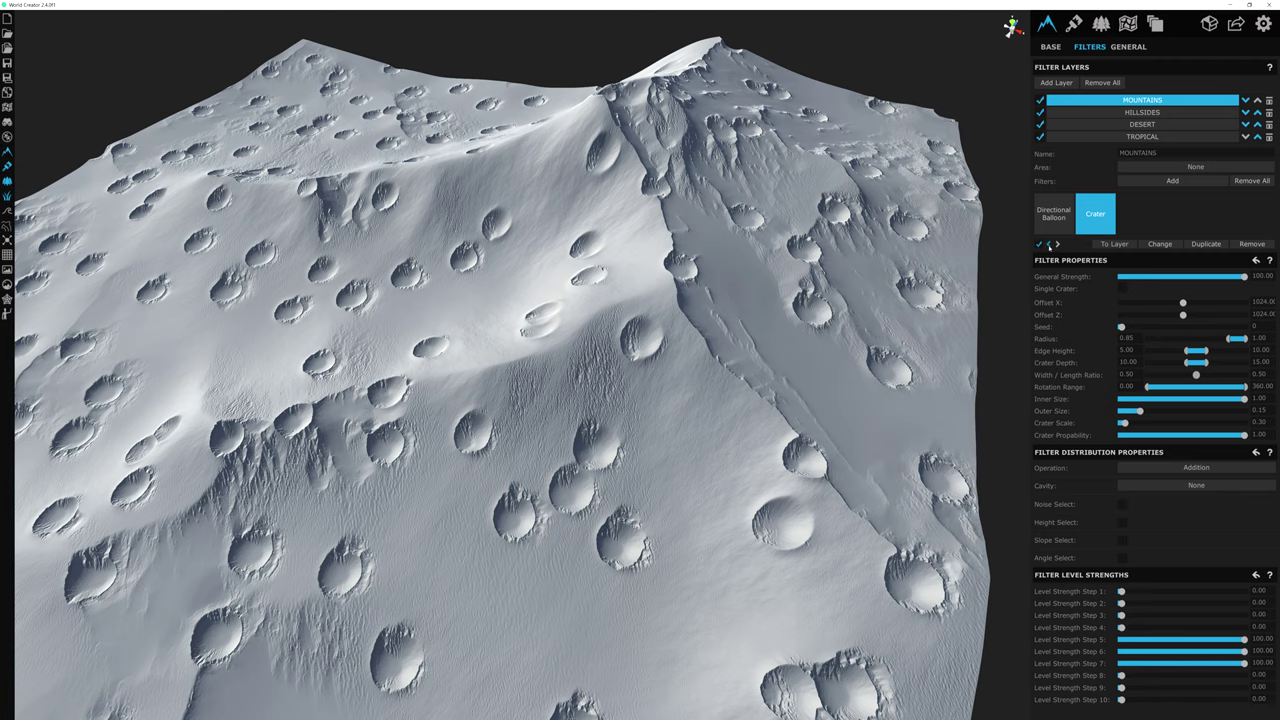